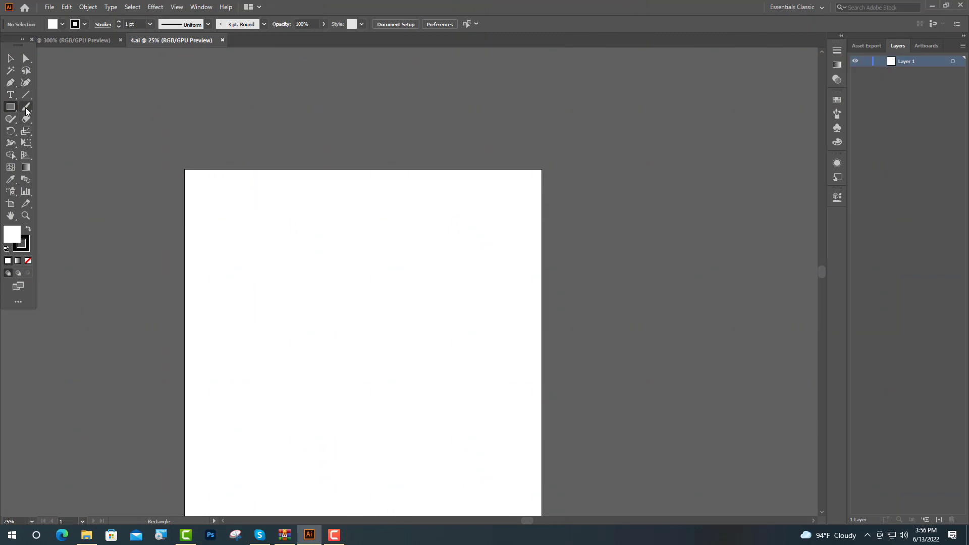
# Paint a large closed olive-green freehand blob outline on the artboard with the Paintbrush.
pyautogui.click(26, 107)
pyautogui.scroll(1, 322, 331)
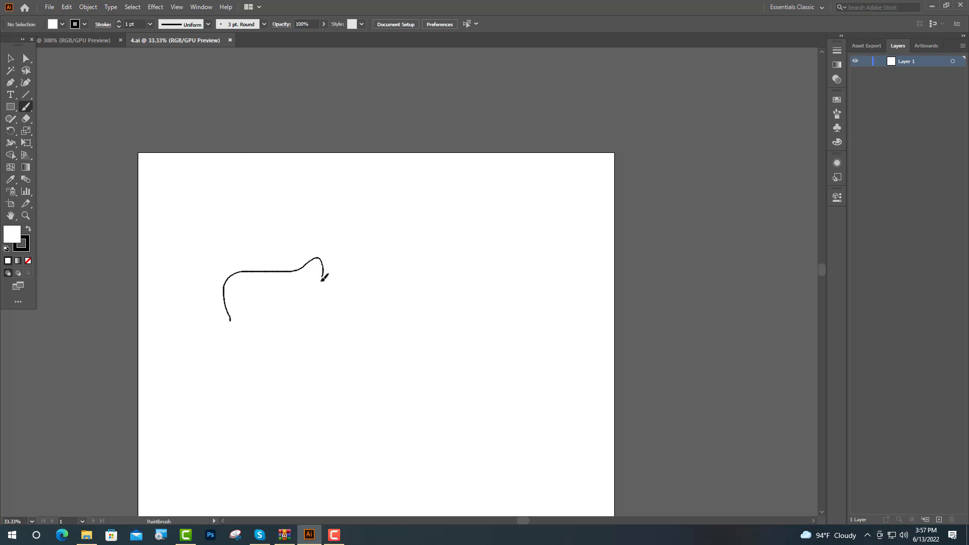
pyautogui.moveTo(246, 317); pyautogui.dragTo(224, 310)
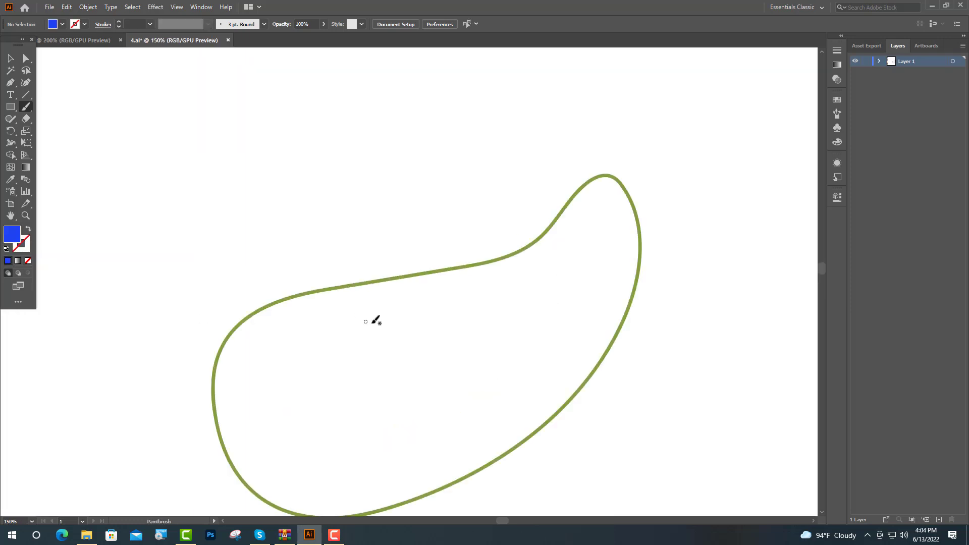
# Trace a band along the blob's top edge and make it a solid blue fill.
pyautogui.keyDown('alt'); pyautogui.scroll(1, 450, 324); pyautogui.keyUp('alt')
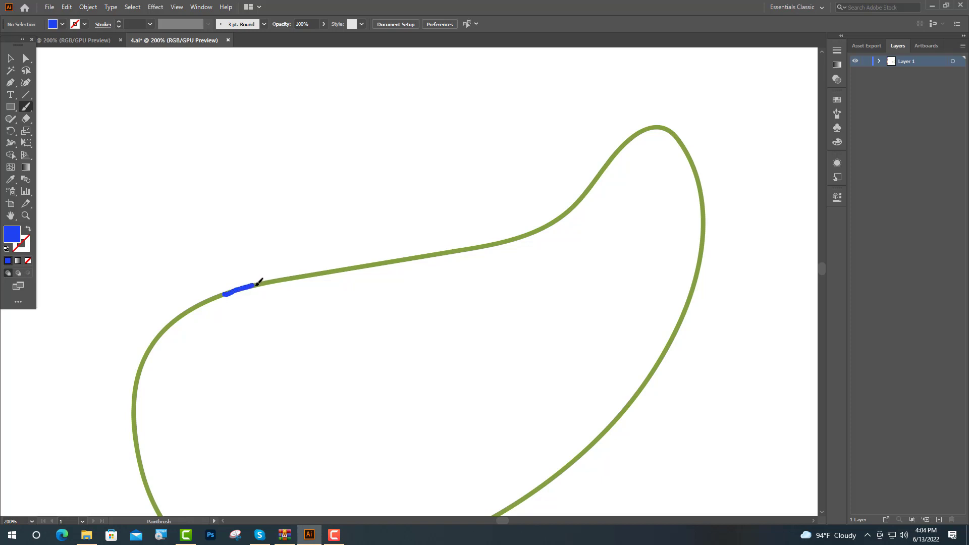
pyautogui.moveTo(317, 273)
pyautogui.mouseDown()
pyautogui.moveTo(594, 220)
pyautogui.moveTo(239, 299)
pyautogui.mouseUp()
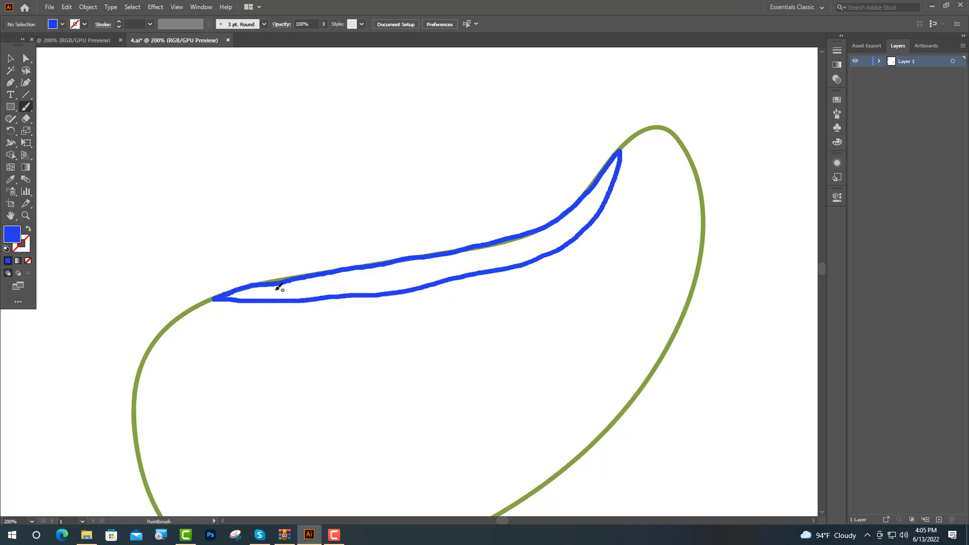
pyautogui.press('v')
pyautogui.hotkey('shift', 'x')
pyautogui.click(228, 266)
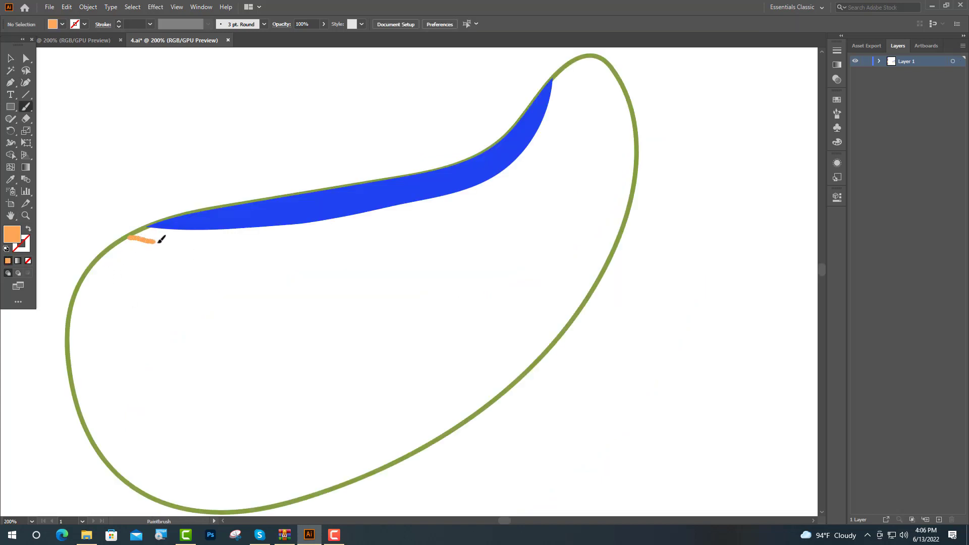
# Add an orange band under the blue one and turn it into a solid fill.
pyautogui.moveTo(159, 242)
pyautogui.mouseDown()
pyautogui.moveTo(387, 223)
pyautogui.moveTo(517, 181)
pyautogui.moveTo(570, 63)
pyautogui.moveTo(562, 160)
pyautogui.moveTo(402, 238)
pyautogui.moveTo(347, 256)
pyautogui.moveTo(175, 268)
pyautogui.moveTo(103, 253)
pyautogui.mouseUp()
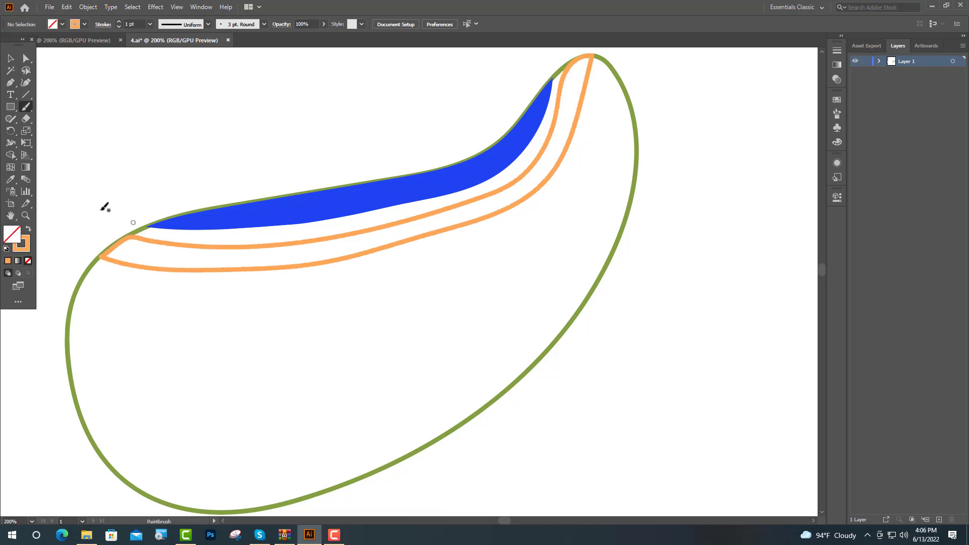
pyautogui.press('a')
pyautogui.click(29, 230)
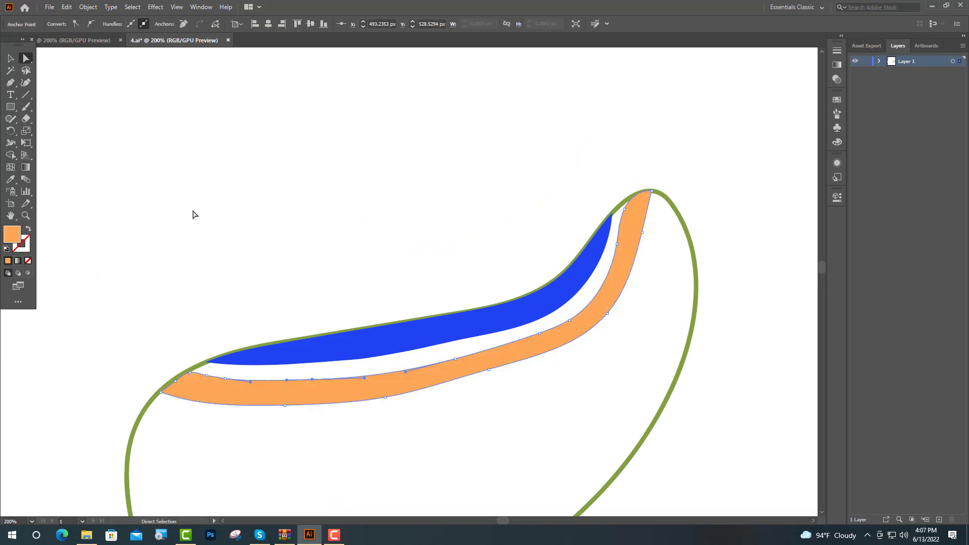
pyautogui.hotkey('ctrl', 'shift', 'a')
# Paint another band outline below the orange band.
pyautogui.hotkey('ctrl', '-')
pyautogui.press('b')
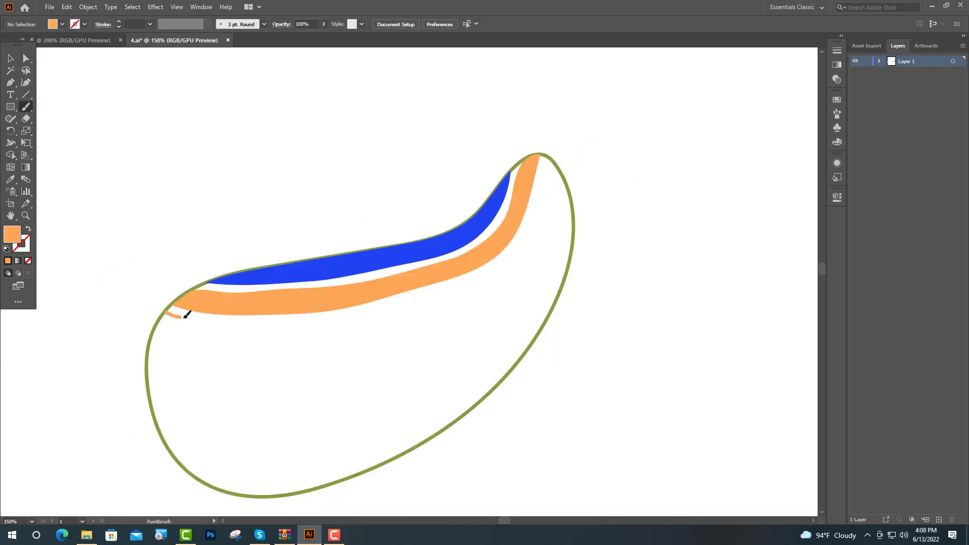
pyautogui.moveTo(187, 314); pyautogui.dragTo(488, 276)
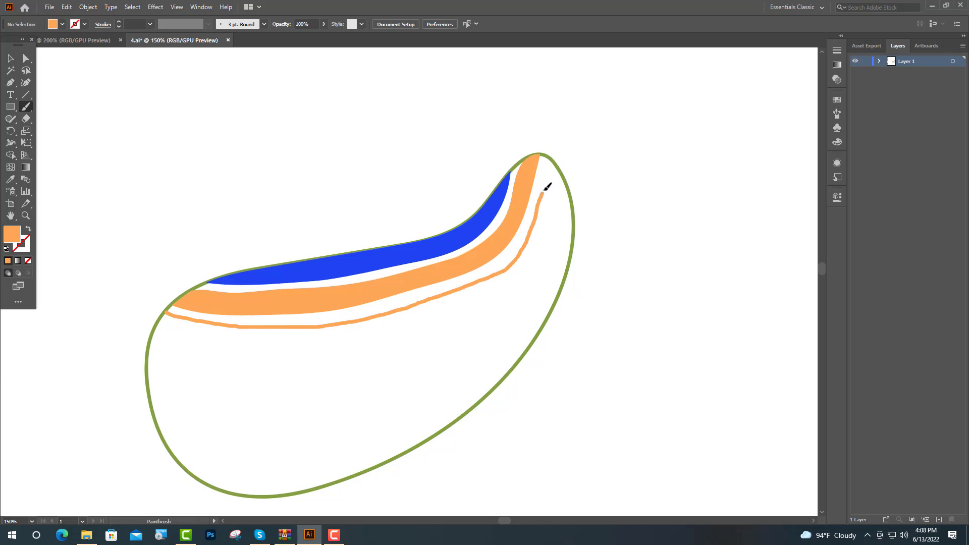
pyautogui.moveTo(544, 190)
pyautogui.mouseDown()
pyautogui.moveTo(556, 167)
pyautogui.moveTo(542, 249)
pyautogui.moveTo(503, 285)
pyautogui.moveTo(435, 309)
pyautogui.moveTo(272, 341)
pyautogui.moveTo(163, 314)
pyautogui.mouseUp()
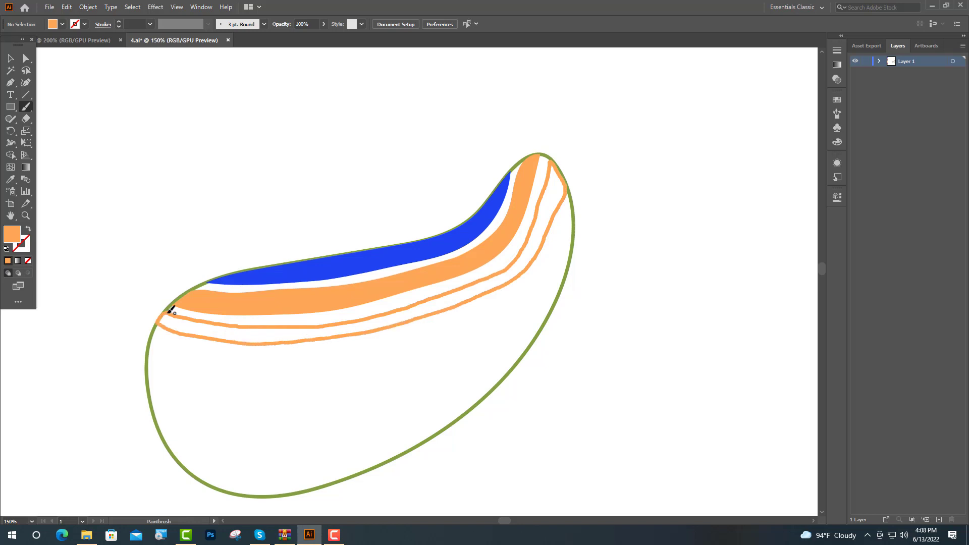
# Make the new band solid black by sampling the black swatch with the Eyedropper.
pyautogui.press('v')
pyautogui.hotkey('ctrl', '-')
pyautogui.hotkey('ctrl', '-')
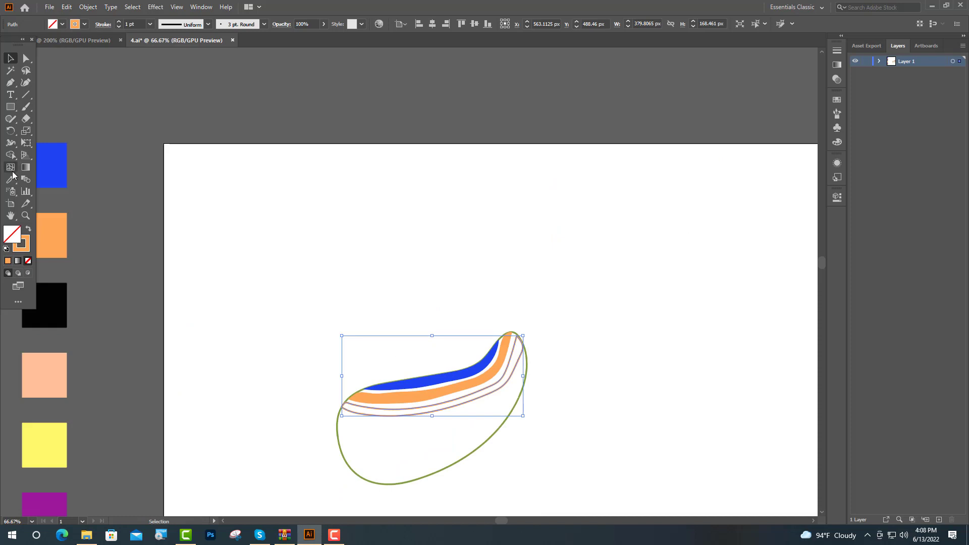
pyautogui.click(10, 179)
pyautogui.click(58, 302)
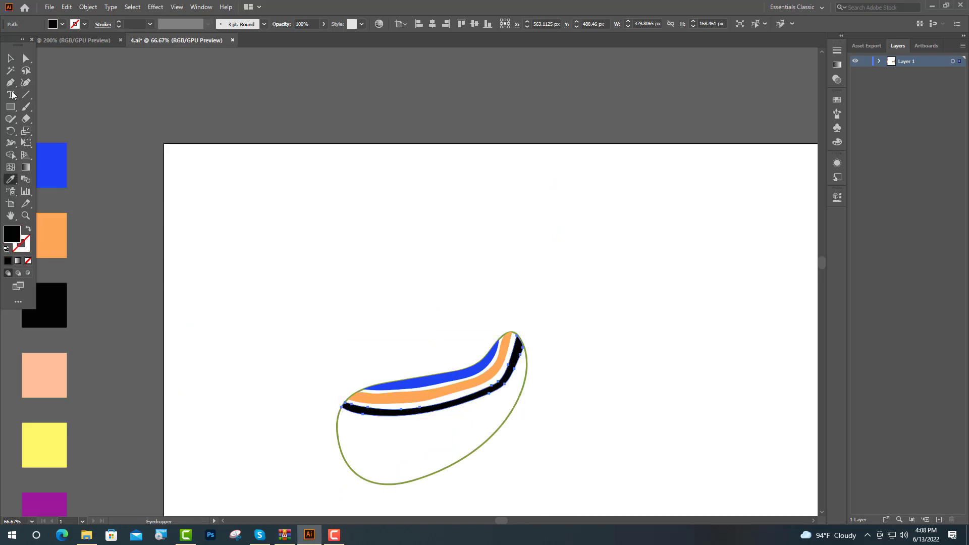
pyautogui.click(11, 58)
# Paint a closed band outline underneath the black band.
pyautogui.hotkey('ctrl', '+')
pyautogui.hotkey('ctrl', '+')
pyautogui.hotkey('ctrl', '+')
pyautogui.hotkey('ctrl', 'shift', 'a')
pyautogui.press('b')
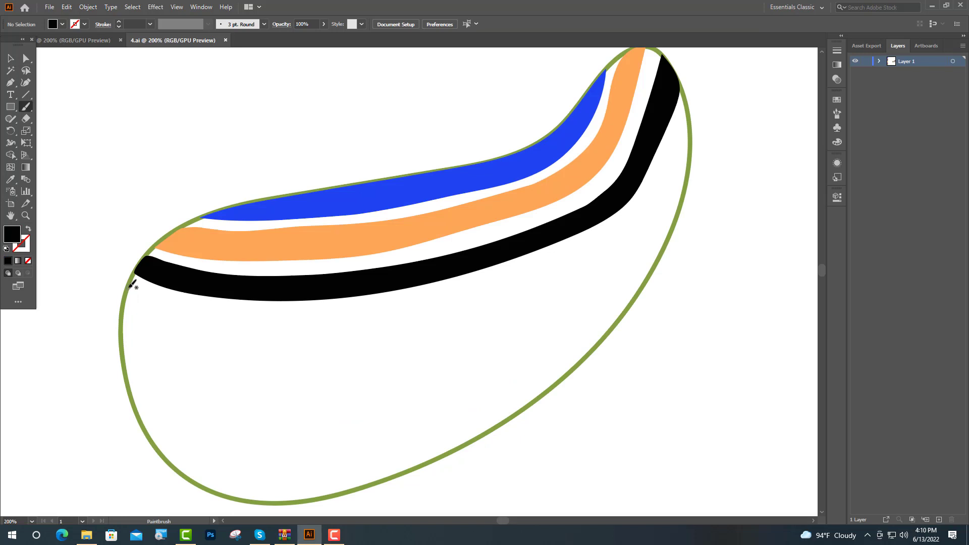
pyautogui.moveTo(150, 295)
pyautogui.mouseDown()
pyautogui.moveTo(229, 314)
pyautogui.moveTo(395, 303)
pyautogui.moveTo(690, 130)
pyautogui.mouseUp()
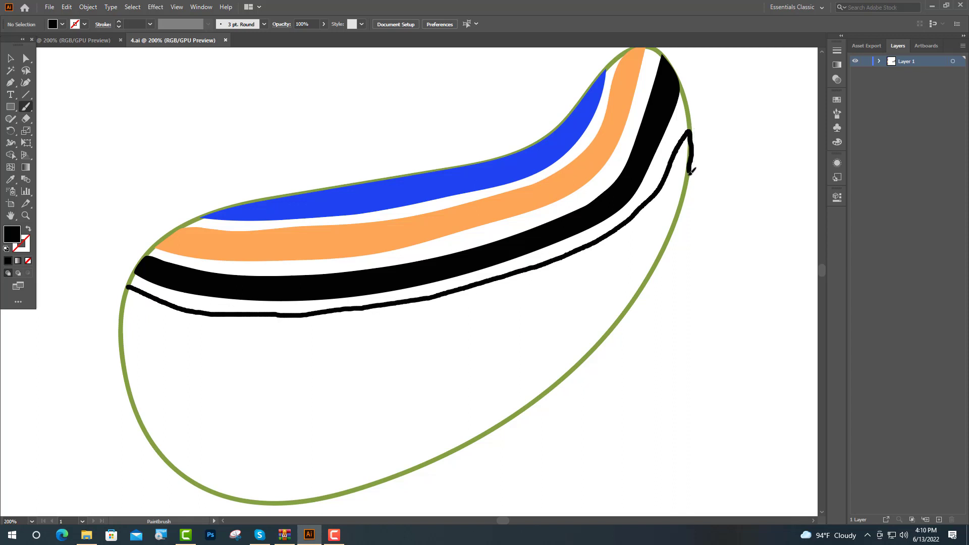
pyautogui.moveTo(678, 199)
pyautogui.mouseDown()
pyautogui.moveTo(378, 329)
pyautogui.moveTo(261, 349)
pyautogui.moveTo(146, 330)
pyautogui.mouseUp()
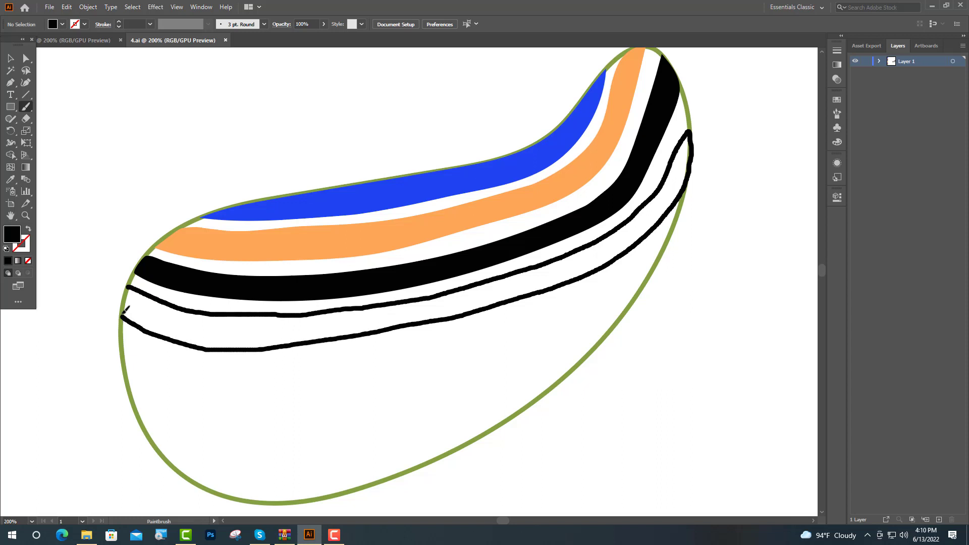
pyautogui.moveTo(130, 286); pyautogui.dragTo(128, 288)
# Fill the new band with the peach swatch colour.
pyautogui.press('v')
pyautogui.hotkey('ctrl', '-')
pyautogui.hotkey('ctrl', '-')
pyautogui.hotkey('ctrl', '-')
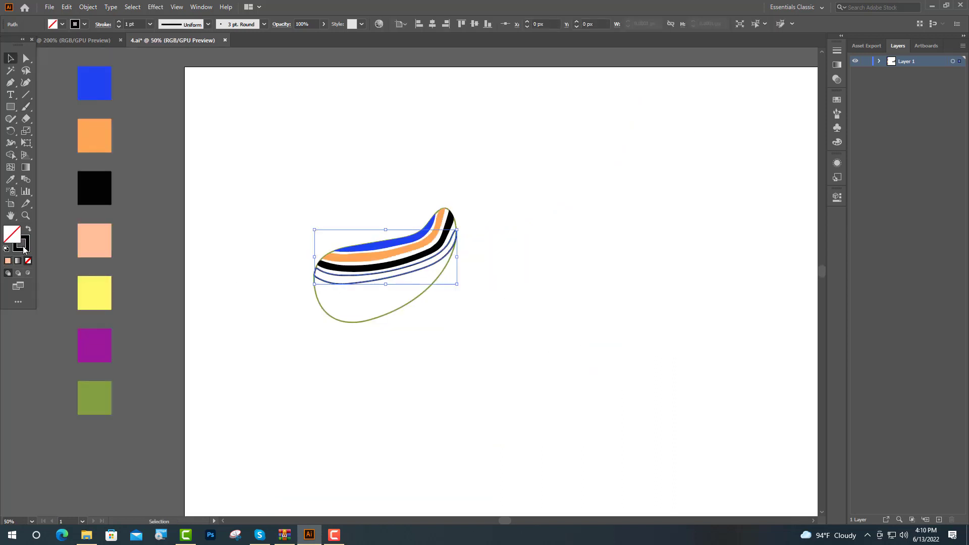
pyautogui.click(11, 179)
pyautogui.click(103, 236)
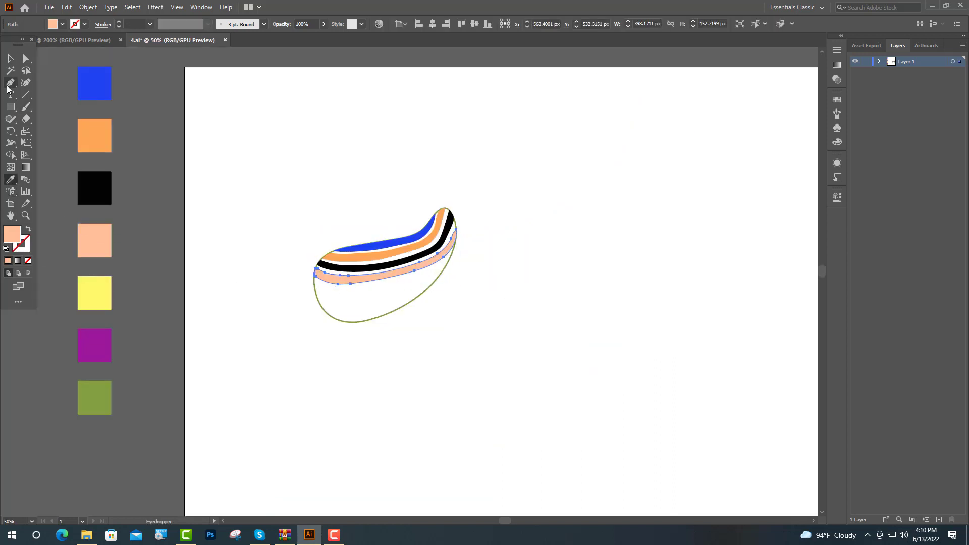
pyautogui.click(11, 60)
# Paint another band outline below the peach band along the blob's left edge.
pyautogui.click(210, 239)
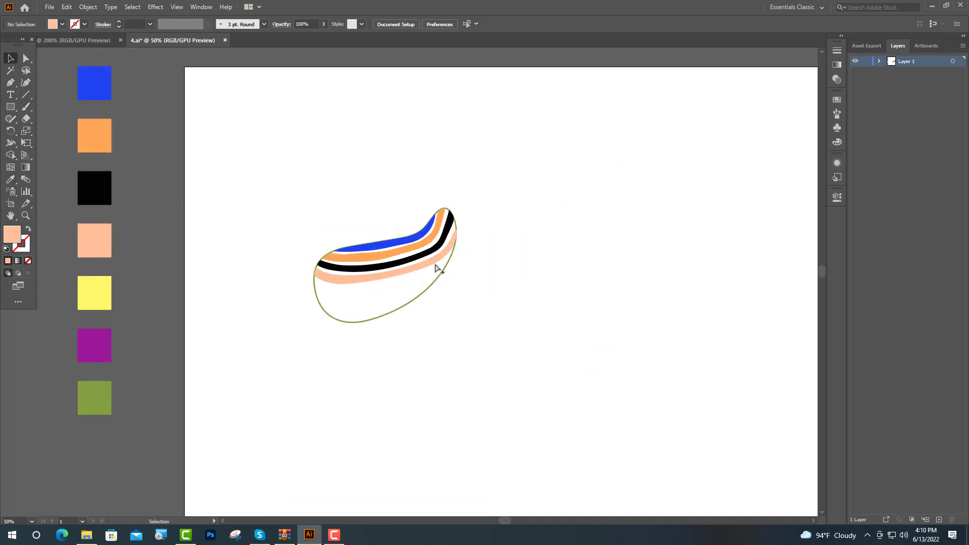
pyautogui.press('b')
pyautogui.scroll(4, 404, 274)
pyautogui.moveTo(44, 300)
pyautogui.mouseDown()
pyautogui.moveTo(413, 285)
pyautogui.moveTo(575, 213)
pyautogui.moveTo(571, 246)
pyautogui.moveTo(489, 296)
pyautogui.moveTo(135, 371)
pyautogui.mouseUp()
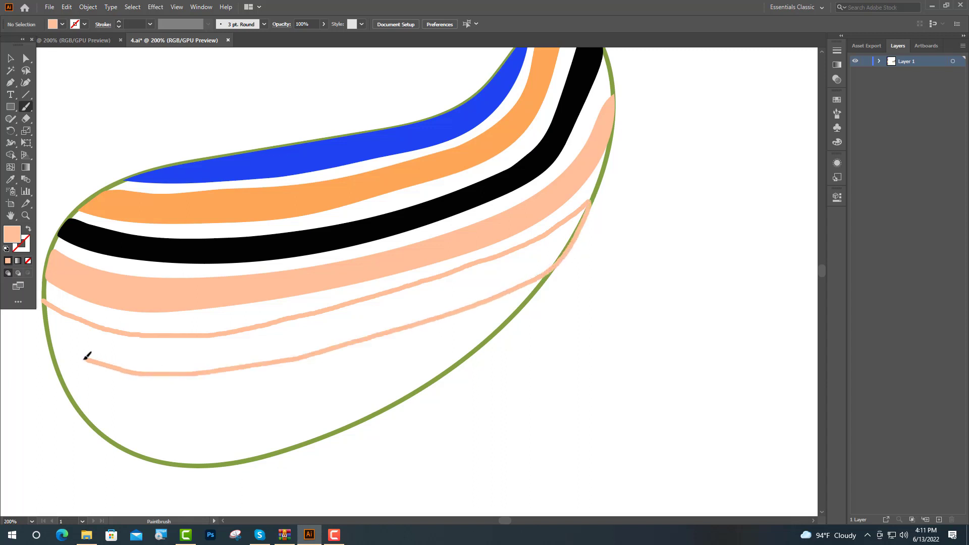
pyautogui.moveTo(71, 354); pyautogui.dragTo(48, 321)
# Fill the new band yellow, then add a solid purple band beneath it.
pyautogui.press('i')
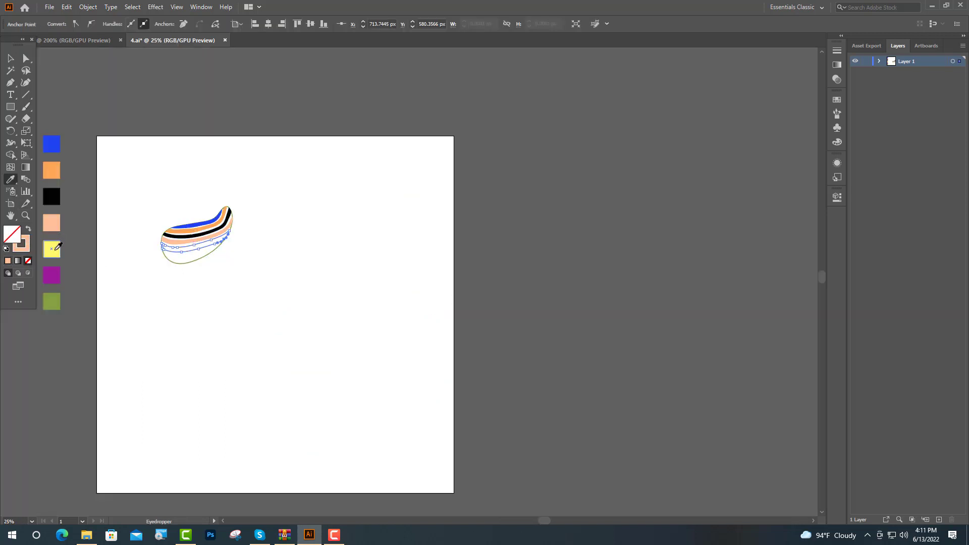
pyautogui.click(56, 249)
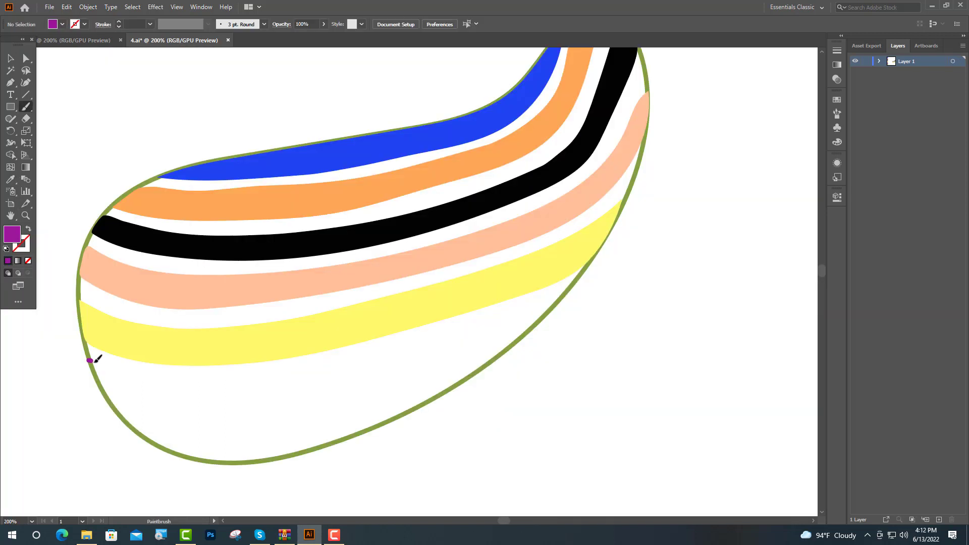
pyautogui.moveTo(113, 369)
pyautogui.mouseDown()
pyautogui.moveTo(164, 382)
pyautogui.moveTo(480, 328)
pyautogui.moveTo(555, 300)
pyautogui.moveTo(459, 367)
pyautogui.moveTo(353, 396)
pyautogui.moveTo(119, 402)
pyautogui.mouseUp()
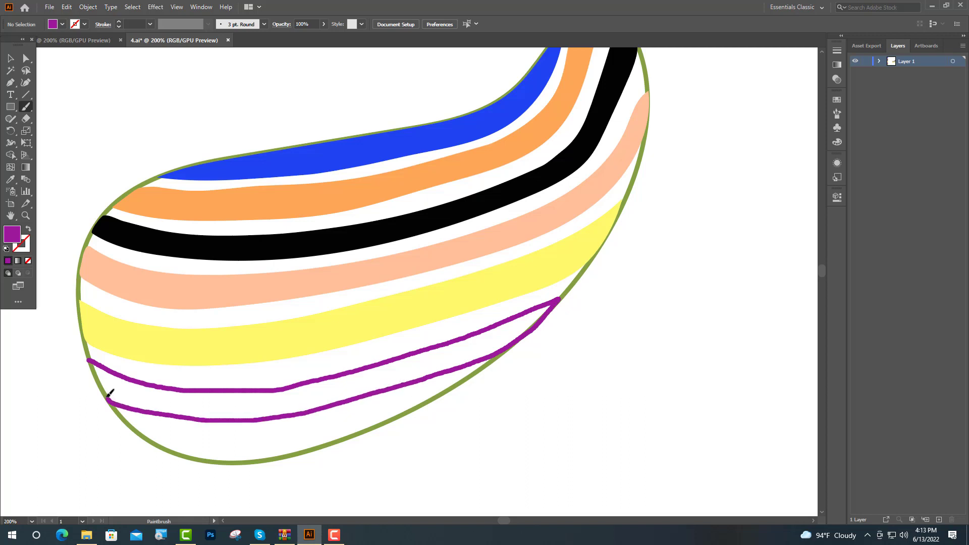
pyautogui.press('a')
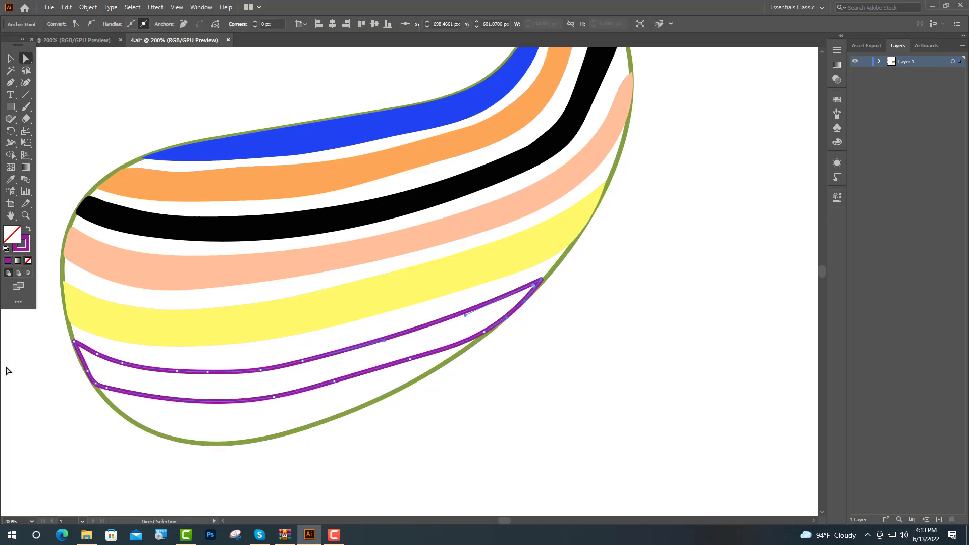
pyautogui.click(30, 225)
pyautogui.hotkey('ctrl', 'shift', 'a')
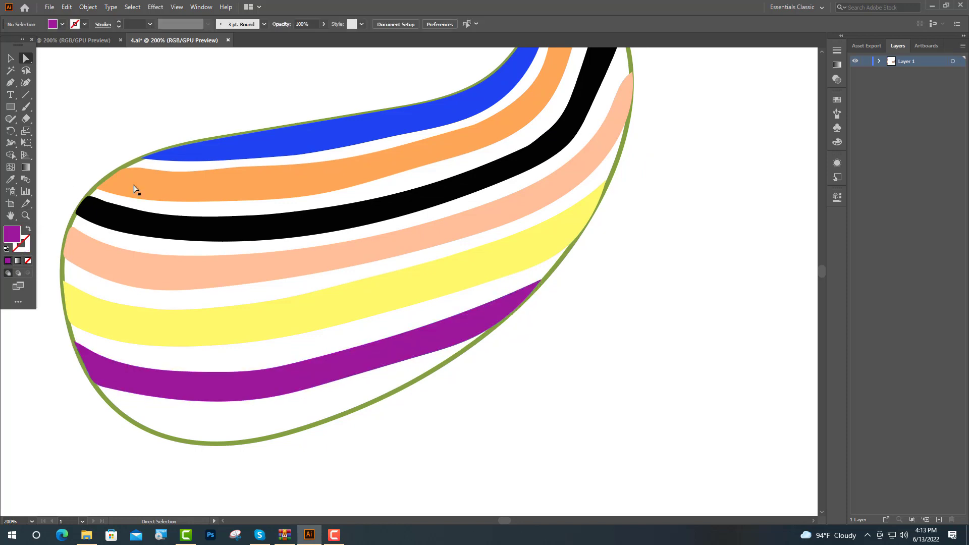
# Paint an orange band along the blob's bottom edge.
pyautogui.press('b')
pyautogui.scroll(-3, 327, 242)
pyautogui.scroll(3, 216, 271)
pyautogui.moveTo(216, 273)
pyautogui.mouseDown()
pyautogui.moveTo(319, 285)
pyautogui.moveTo(507, 245)
pyautogui.moveTo(428, 282)
pyautogui.mouseUp()
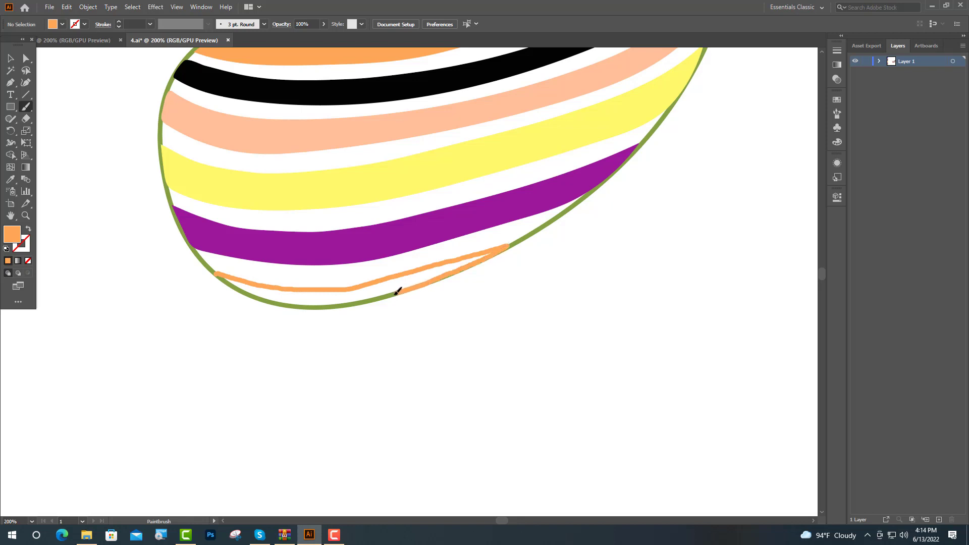
pyautogui.moveTo(374, 297)
pyautogui.mouseDown()
pyautogui.moveTo(320, 308)
pyautogui.moveTo(235, 285)
pyautogui.mouseUp()
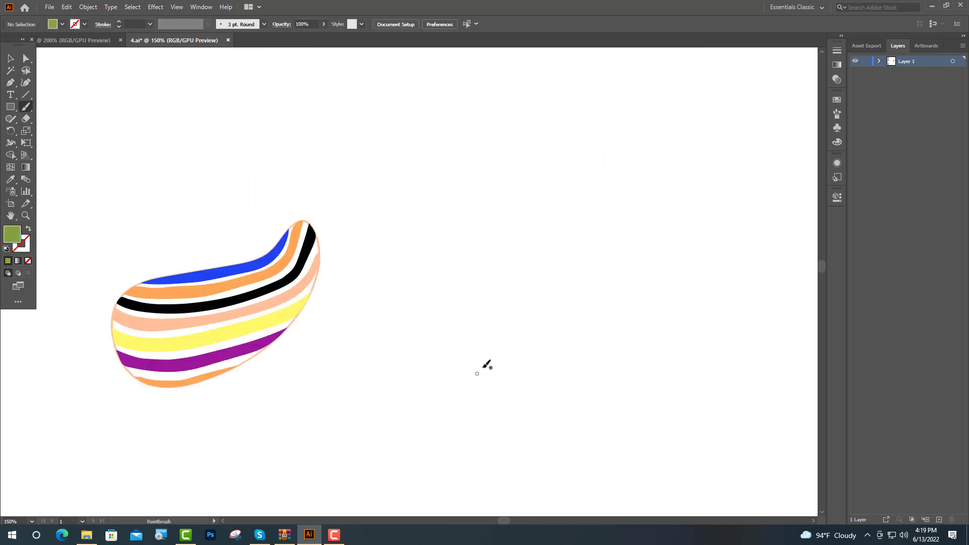
# Draw a new green shape beside the striped blob, fill it solid and widen it.
pyautogui.moveTo(418, 284)
pyautogui.mouseDown()
pyautogui.moveTo(521, 242)
pyautogui.moveTo(493, 359)
pyautogui.moveTo(476, 343)
pyautogui.moveTo(416, 337)
pyautogui.moveTo(410, 292)
pyautogui.mouseUp()
pyautogui.press('v')
pyautogui.hotkey('ctrl', '-')
pyautogui.hotkey('ctrl', '-')
pyautogui.hotkey('ctrl', '-')
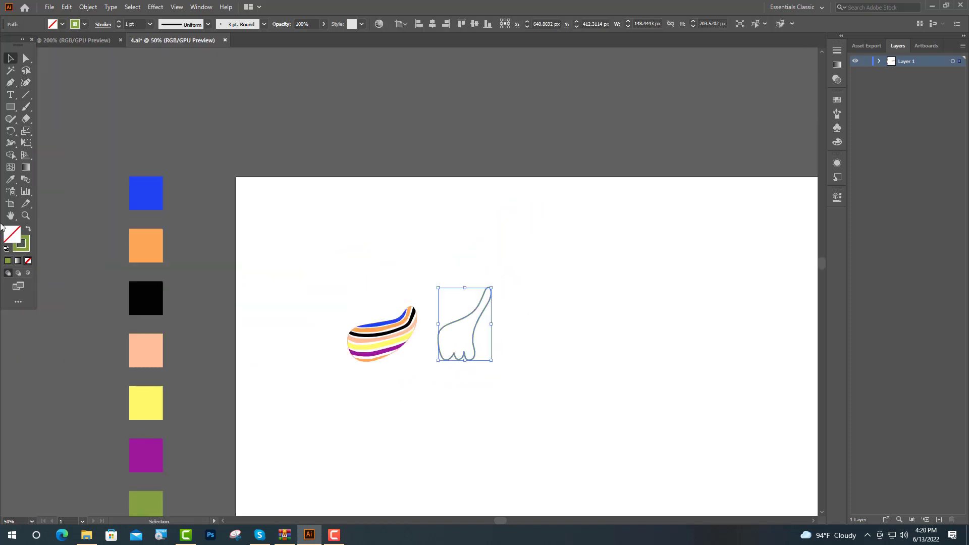
pyautogui.click(27, 231)
pyautogui.hotkey('ctrl', '+')
pyautogui.hotkey('ctrl', '+')
pyautogui.hotkey('ctrl', '+')
pyautogui.moveTo(497, 306); pyautogui.dragTo(531, 306)
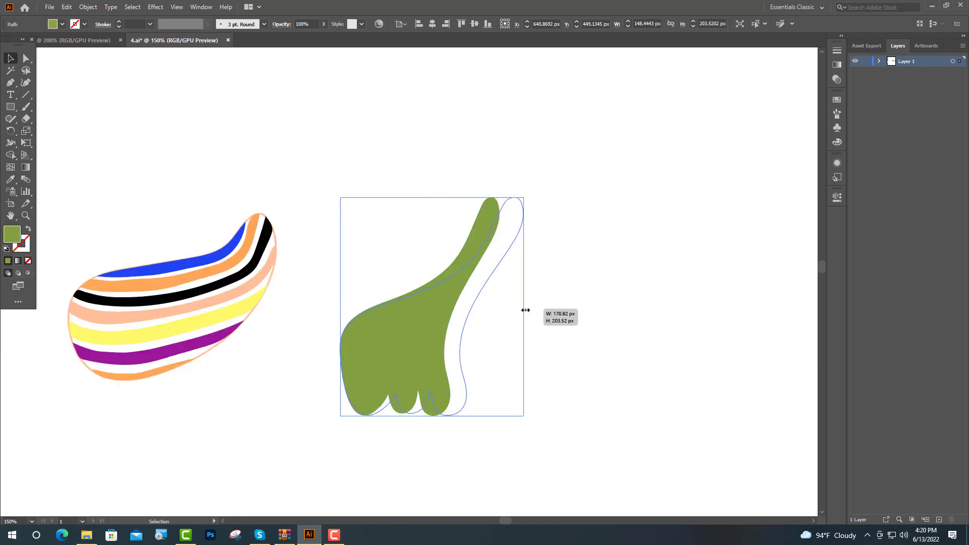
pyautogui.hotkey('ctrl', '-')
pyautogui.hotkey('ctrl', 'shift', 'a')
pyautogui.press('b')
# Paint a U-shaped loop on top of the green shape and fill it black.
pyautogui.moveTo(388, 285); pyautogui.dragTo(392, 297)
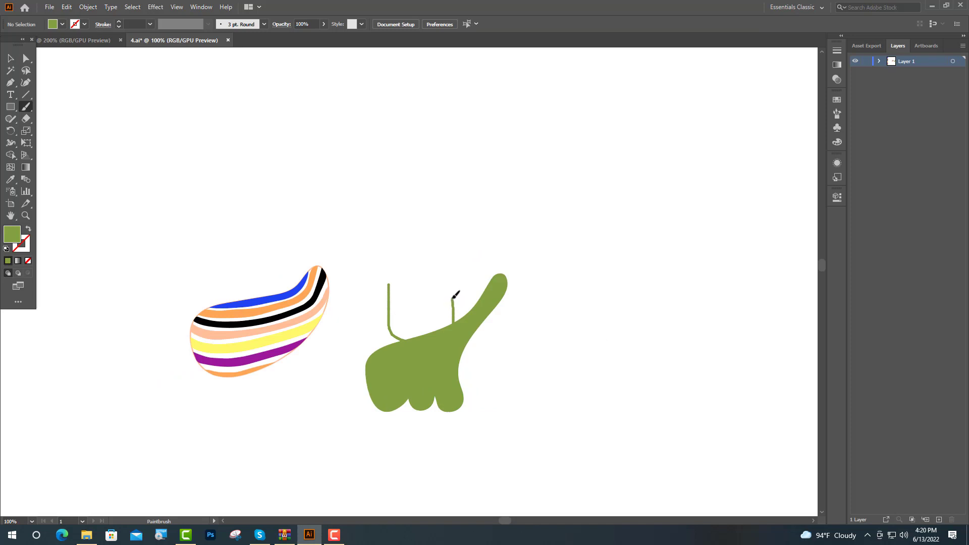
pyautogui.moveTo(441, 286)
pyautogui.mouseDown()
pyautogui.moveTo(423, 320)
pyautogui.moveTo(390, 281)
pyautogui.moveTo(423, 269)
pyautogui.mouseUp()
pyautogui.press('v')
pyautogui.hotkey('ctrl', '-')
pyautogui.hotkey('ctrl', '-')
pyautogui.hotkey('ctrl', '-')
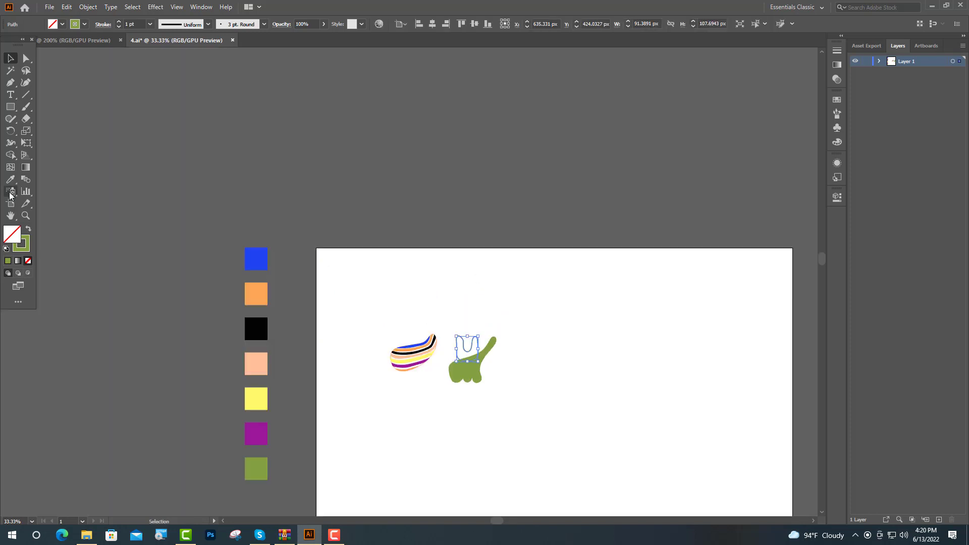
pyautogui.click(10, 179)
pyautogui.click(255, 328)
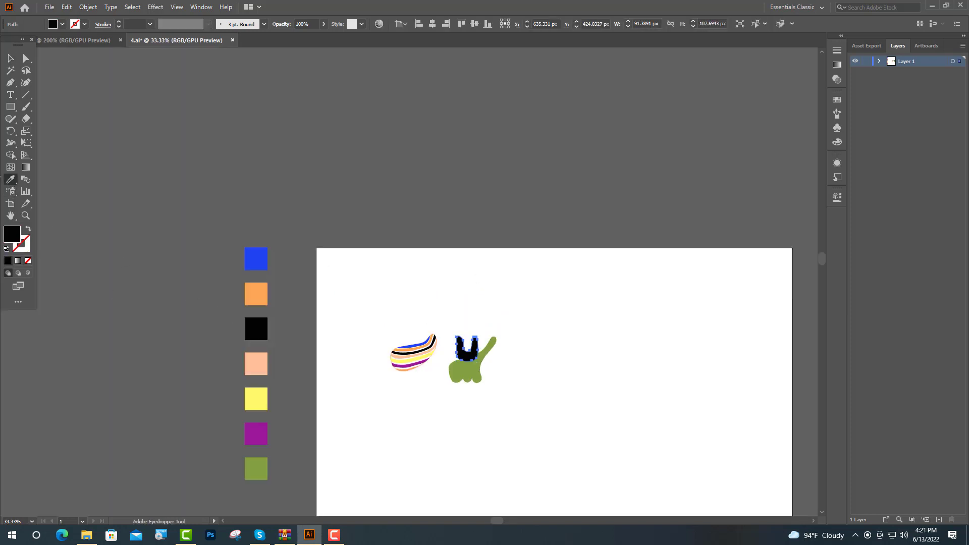
# Paint a long green wavy line beside the doodles.
pyautogui.hotkey('ctrl', 'shift', 'a')
pyautogui.press('b')
pyautogui.scroll(4, 560, 398)
pyautogui.moveTo(267, 372)
pyautogui.mouseDown()
pyautogui.moveTo(332, 232)
pyautogui.moveTo(385, 190)
pyautogui.moveTo(415, 271)
pyautogui.moveTo(538, 207)
pyautogui.moveTo(558, 318)
pyautogui.moveTo(576, 340)
pyautogui.moveTo(614, 273)
pyautogui.moveTo(630, 188)
pyautogui.moveTo(687, 225)
pyautogui.moveTo(695, 309)
pyautogui.moveTo(729, 362)
pyautogui.mouseUp()
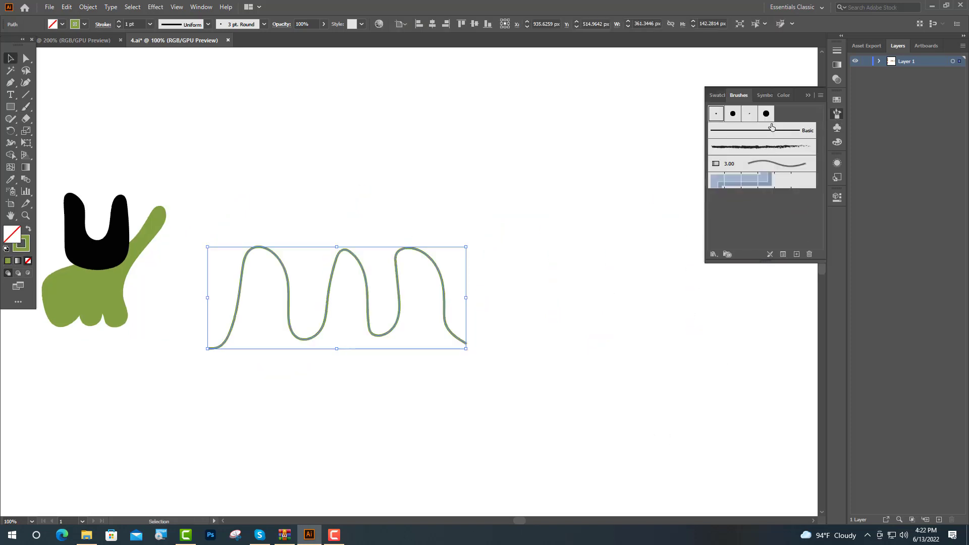
# Give the wave a thick black calligraphic brush and stretch it wider horizontally.
pyautogui.click(765, 113)
pyautogui.click(807, 95)
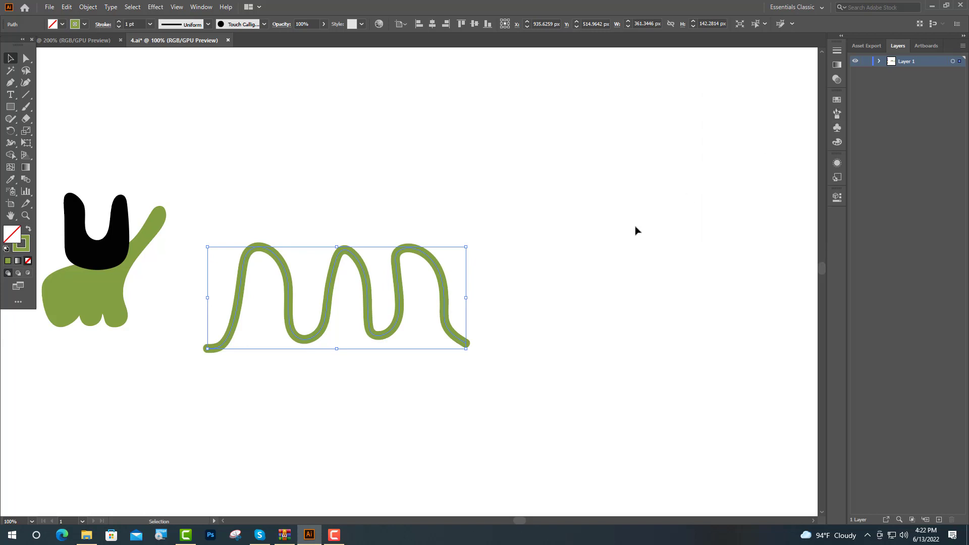
pyautogui.hotkey('ctrl', '-')
pyautogui.hotkey('ctrl', '-')
pyautogui.hotkey('ctrl', '-')
pyautogui.click(11, 180)
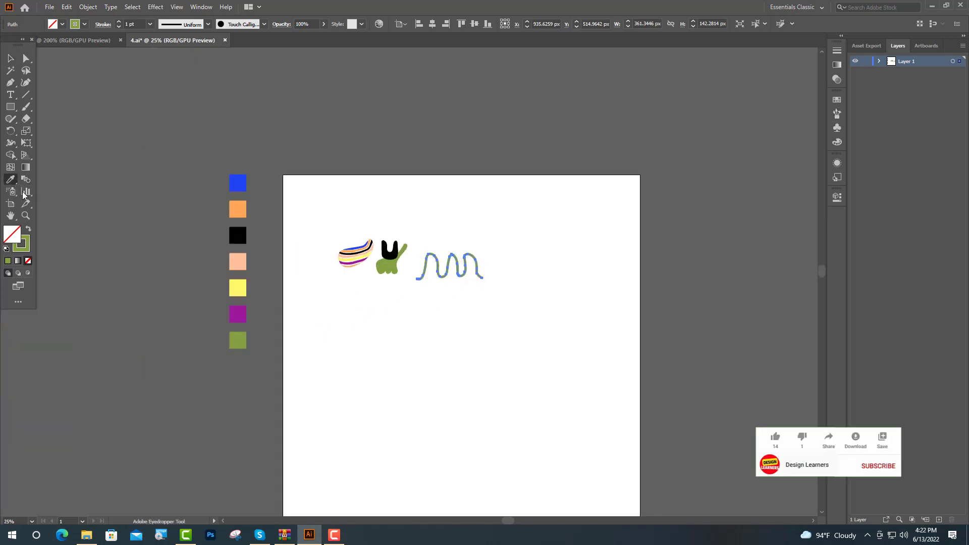
pyautogui.click(237, 235)
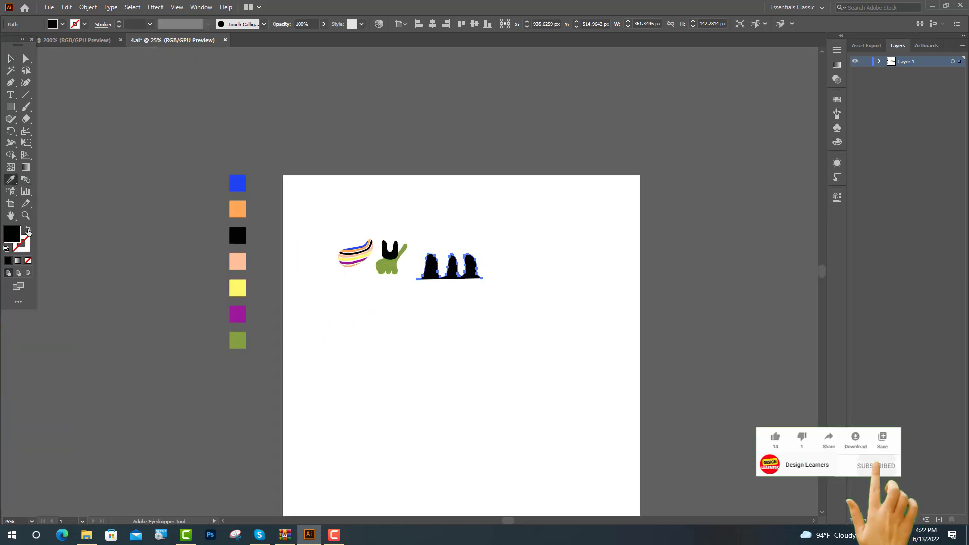
pyautogui.hotkey('ctrl', '+')
pyautogui.hotkey('ctrl', '+')
pyautogui.hotkey('ctrl', '+')
pyautogui.press('v')
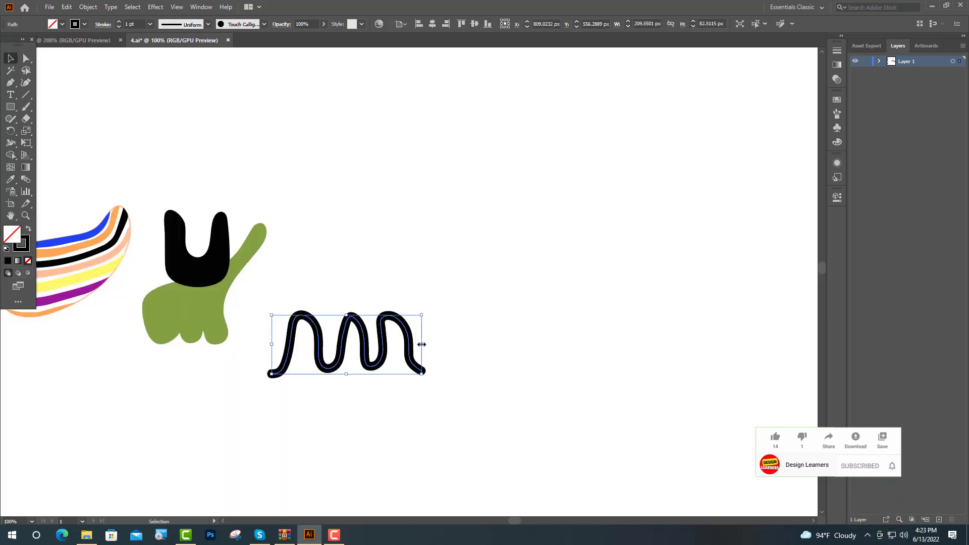
pyautogui.moveTo(421, 344); pyautogui.dragTo(454, 344)
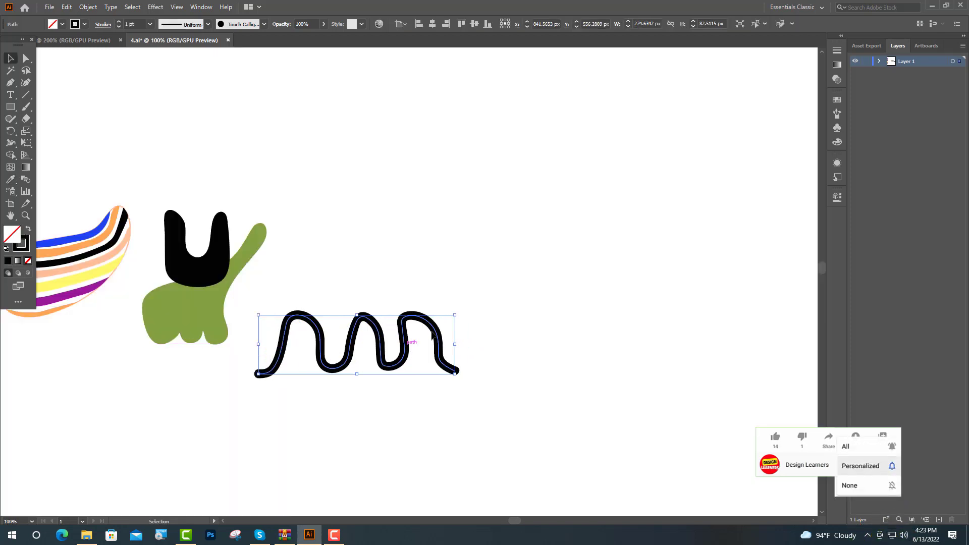
# Paint a looping black scribble above the wave.
pyautogui.hotkey('ctrl', '-')
pyautogui.press('b')
pyautogui.moveTo(331, 308); pyautogui.dragTo(369, 318)
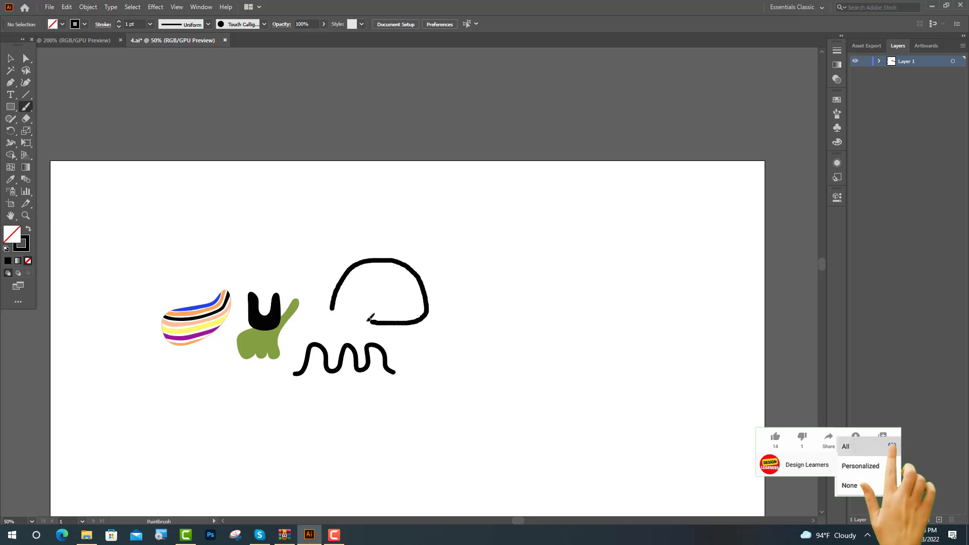
pyautogui.moveTo(334, 289)
pyautogui.mouseDown()
pyautogui.moveTo(397, 314)
pyautogui.moveTo(432, 313)
pyautogui.moveTo(432, 246)
pyautogui.mouseUp()
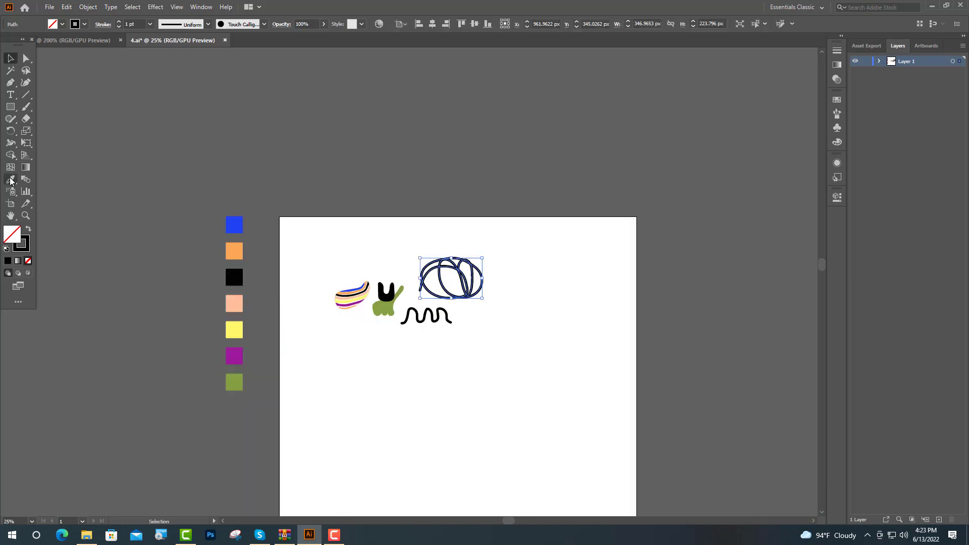
# Make the scribble a peach 0.75 pt outline and nudge it slightly down-left.
pyautogui.click(11, 179)
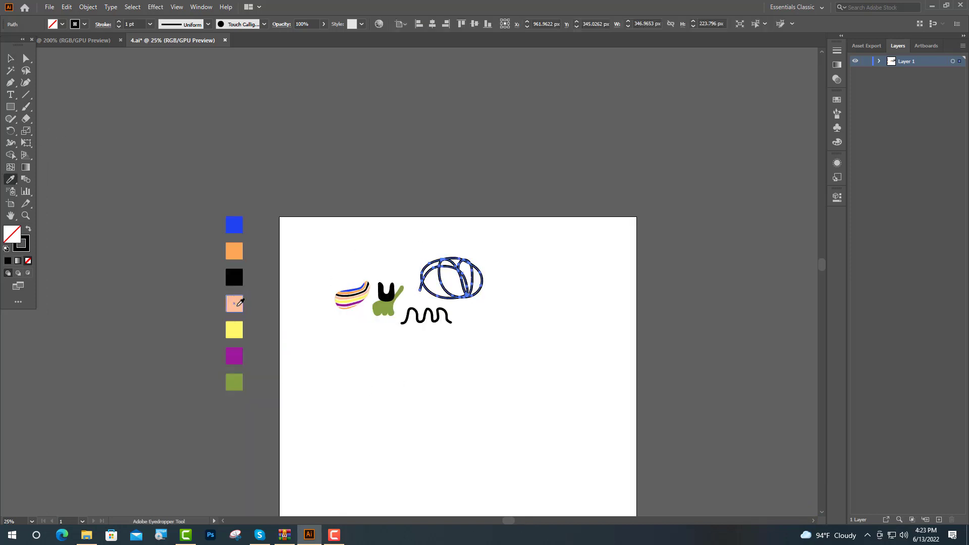
pyautogui.click(234, 303)
pyautogui.click(11, 58)
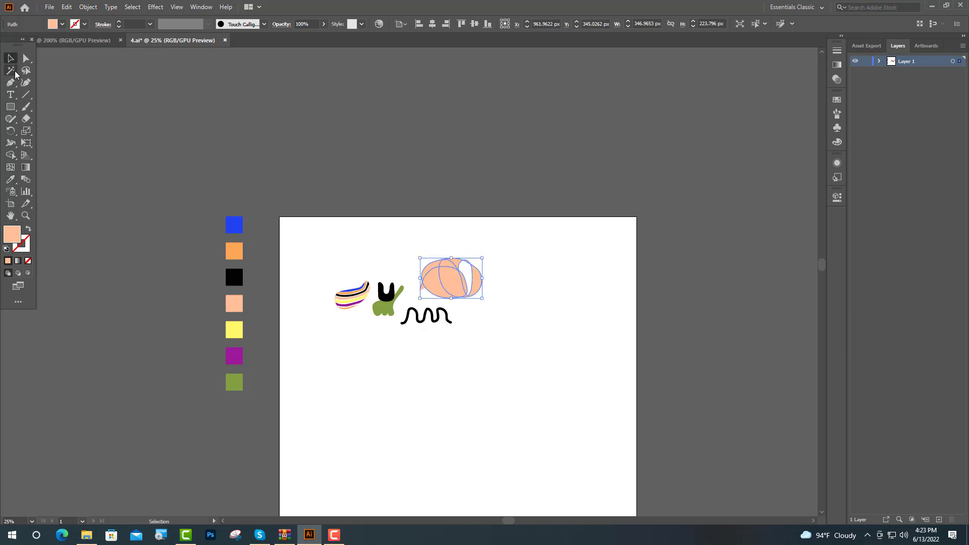
pyautogui.click(28, 231)
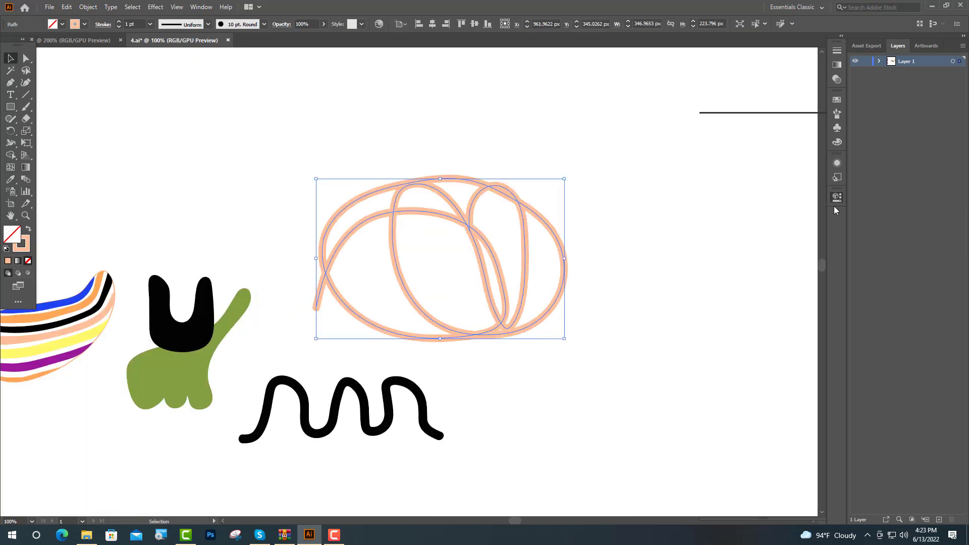
pyautogui.hotkey('ctrl', '1')
pyautogui.write('0.75')
pyautogui.press('Return')
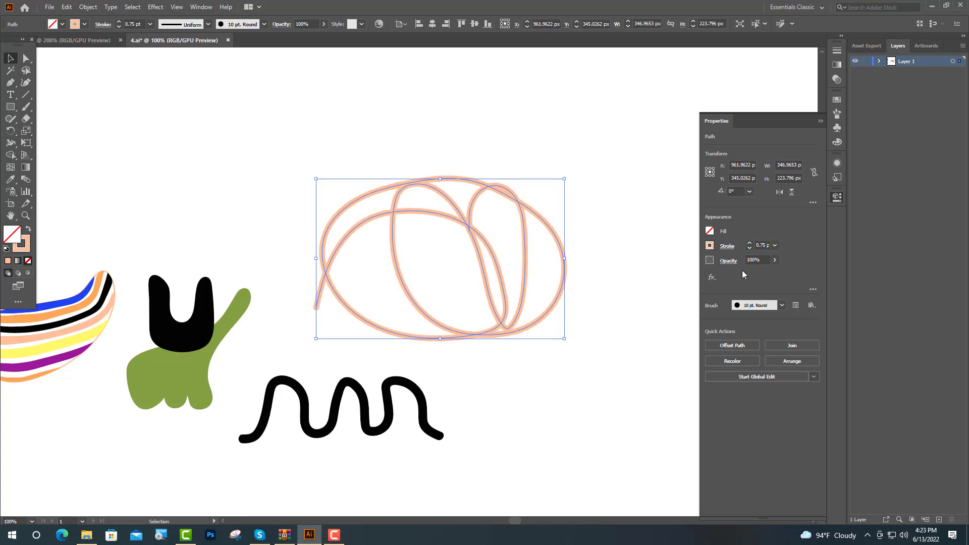
pyautogui.click(820, 121)
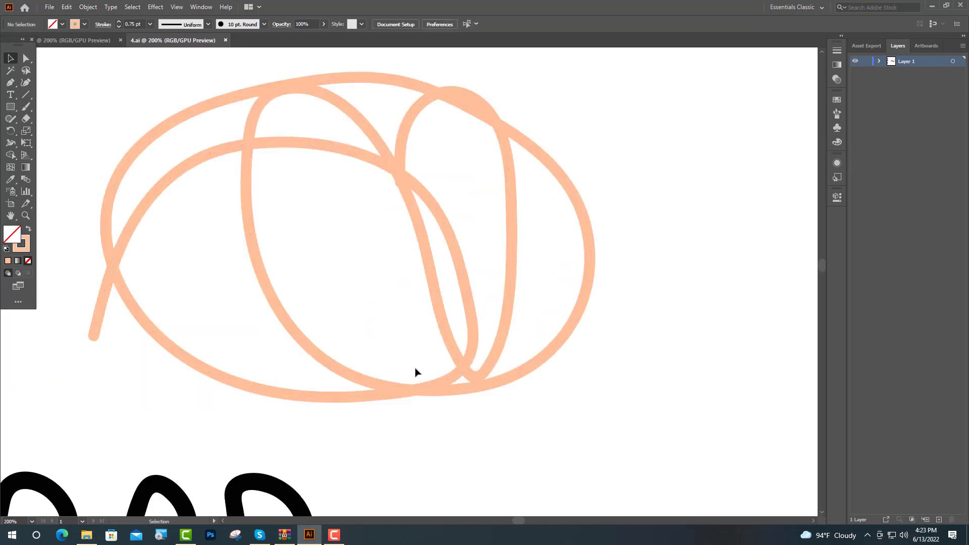
pyautogui.moveTo(460, 367); pyautogui.dragTo(447, 379)
# Paint small dabs inside the scribble's left lobes.
pyautogui.scroll(-2, 651, 341)
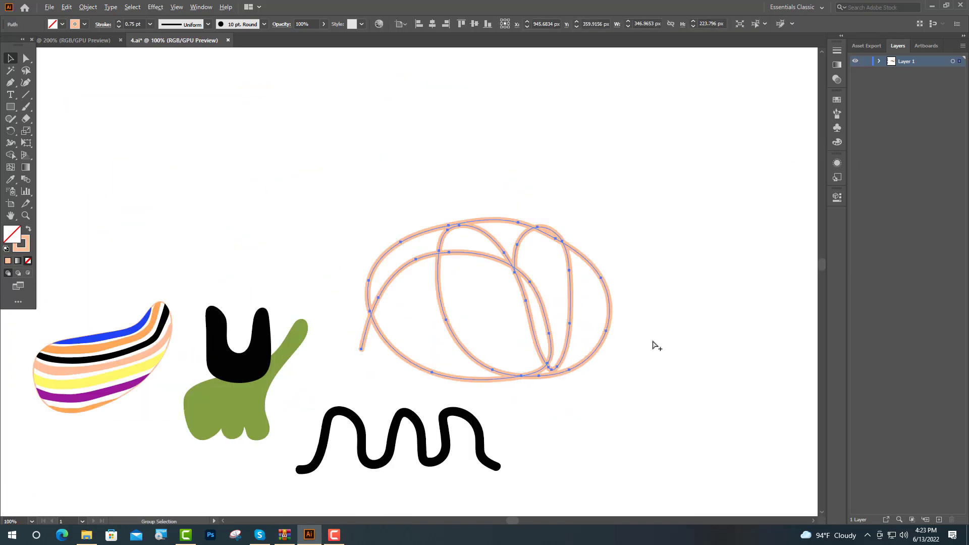
pyautogui.scroll(-1, 666, 367)
pyautogui.scroll(1, 618, 355)
pyautogui.click(588, 380)
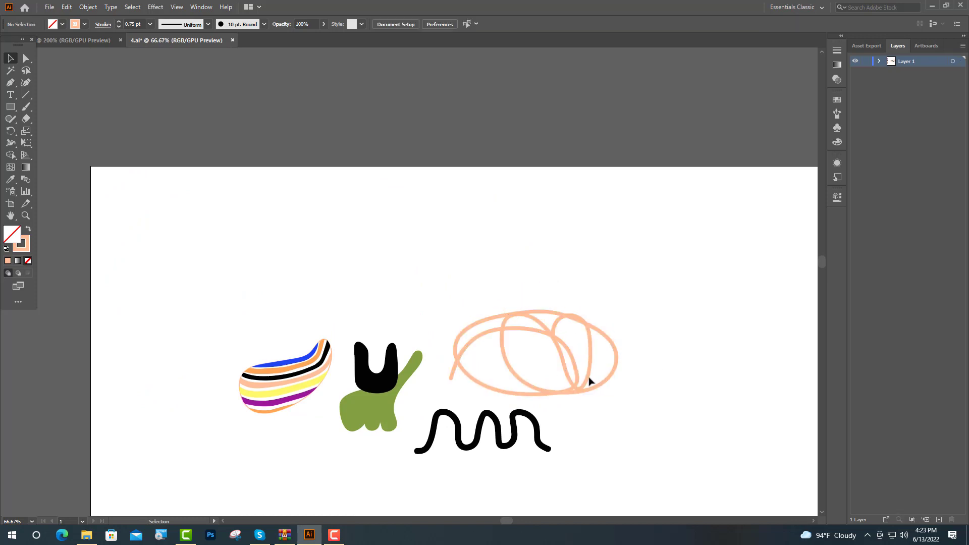
pyautogui.scroll(2, 573, 385)
pyautogui.scroll(1, 373, 279)
pyautogui.moveTo(364, 255)
pyautogui.mouseDown()
pyautogui.moveTo(365, 264)
pyautogui.moveTo(389, 258)
pyautogui.moveTo(395, 295)
pyautogui.moveTo(426, 300)
pyautogui.moveTo(411, 333)
pyautogui.mouseUp()
pyautogui.moveTo(377, 296); pyautogui.dragTo(369, 306)
pyautogui.moveTo(417, 254); pyautogui.dragTo(417, 263)
pyautogui.moveTo(486, 224)
pyautogui.mouseDown()
pyautogui.moveTo(491, 238)
pyautogui.moveTo(524, 236)
pyautogui.mouseUp()
# Paint more dabs, dots and dashes inside the middle and right lobes.
pyautogui.moveTo(531, 249); pyautogui.dragTo(523, 293)
pyautogui.moveTo(517, 303); pyautogui.dragTo(527, 318)
pyautogui.moveTo(595, 311); pyautogui.dragTo(609, 305)
pyautogui.moveTo(577, 287); pyautogui.dragTo(548, 281)
pyautogui.moveTo(651, 182); pyautogui.dragTo(661, 190)
pyautogui.moveTo(630, 196)
pyautogui.mouseDown()
pyautogui.moveTo(663, 246)
pyautogui.moveTo(690, 232)
pyautogui.moveTo(677, 296)
pyautogui.mouseUp()
pyautogui.moveTo(732, 242); pyautogui.dragTo(739, 253)
pyautogui.moveTo(725, 291); pyautogui.dragTo(710, 331)
# Make all the dabs black strokes with a 0.4 pt weight.
pyautogui.press('v')
pyautogui.hotkey('ctrl', 'a')
pyautogui.scroll(-4, 452, 317)
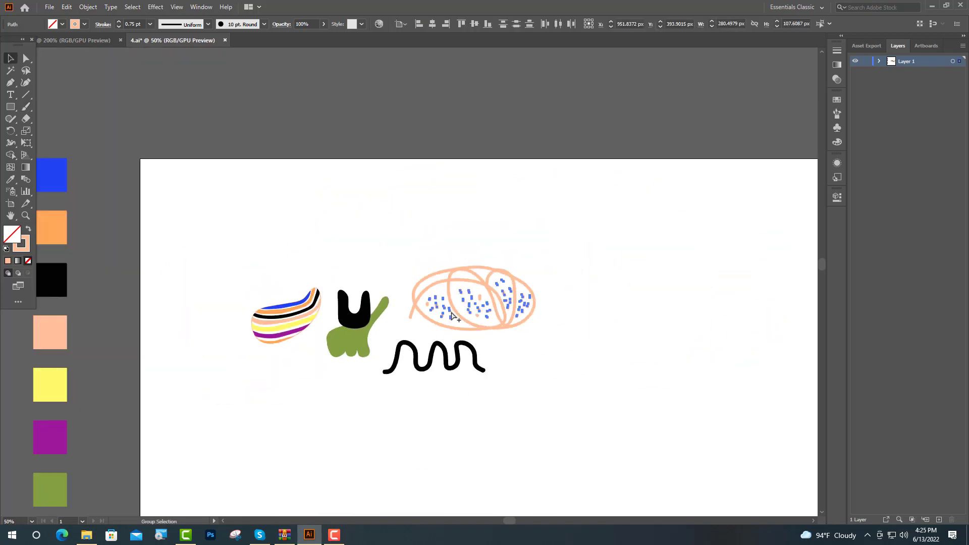
pyautogui.click(8, 182)
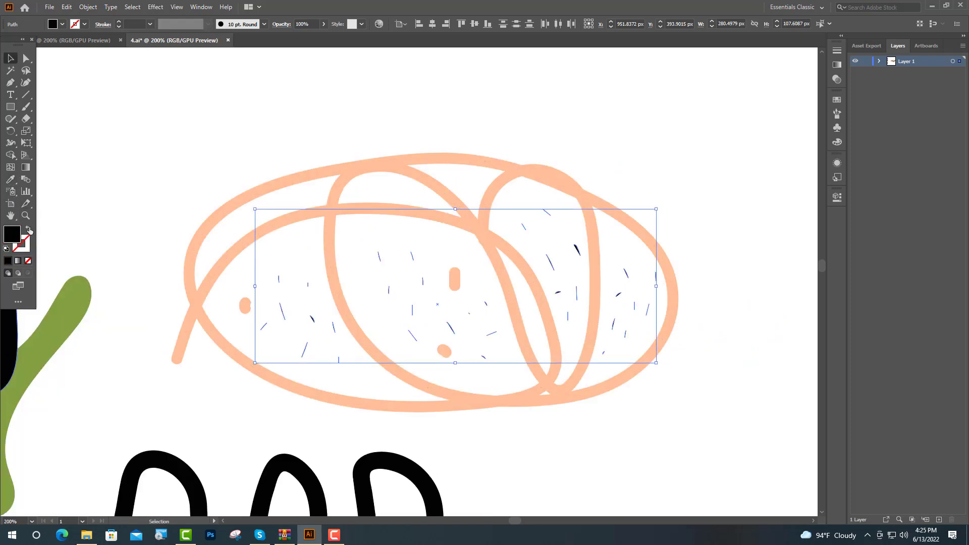
pyautogui.click(29, 230)
pyautogui.click(11, 180)
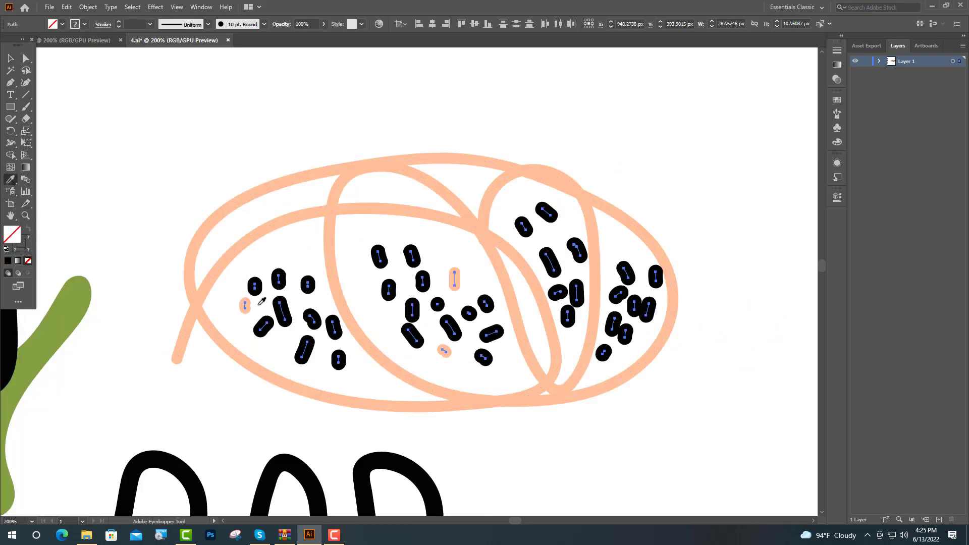
pyautogui.click(281, 309)
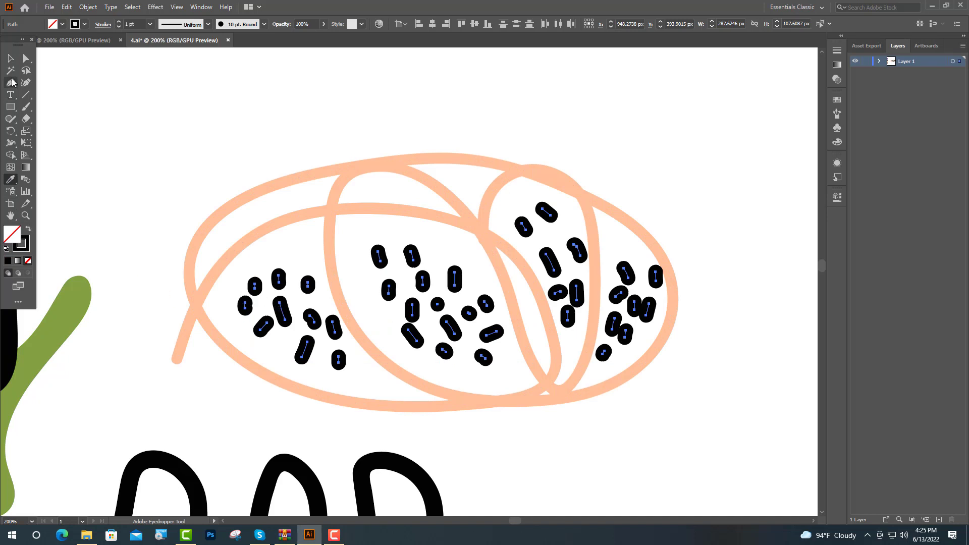
pyautogui.click(10, 58)
pyautogui.click(837, 196)
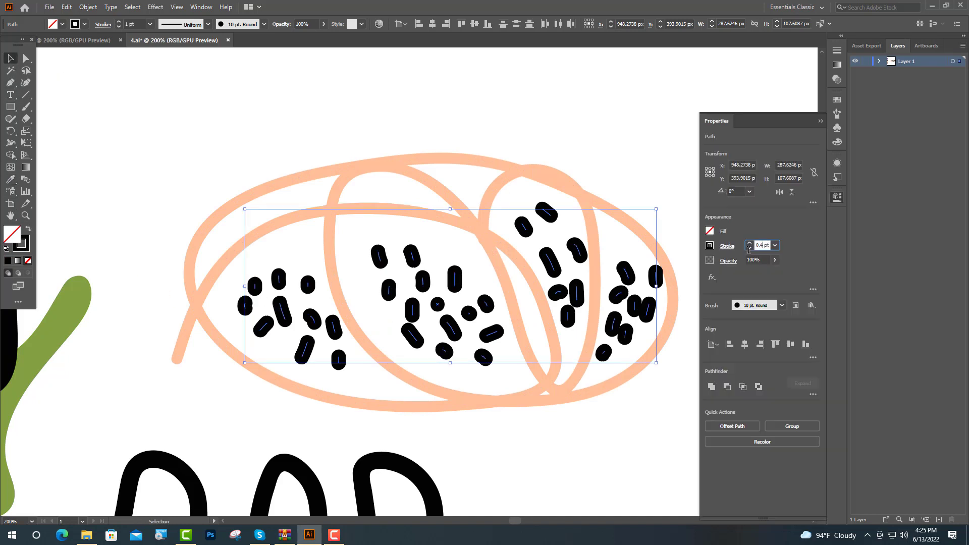
pyautogui.press('Return')
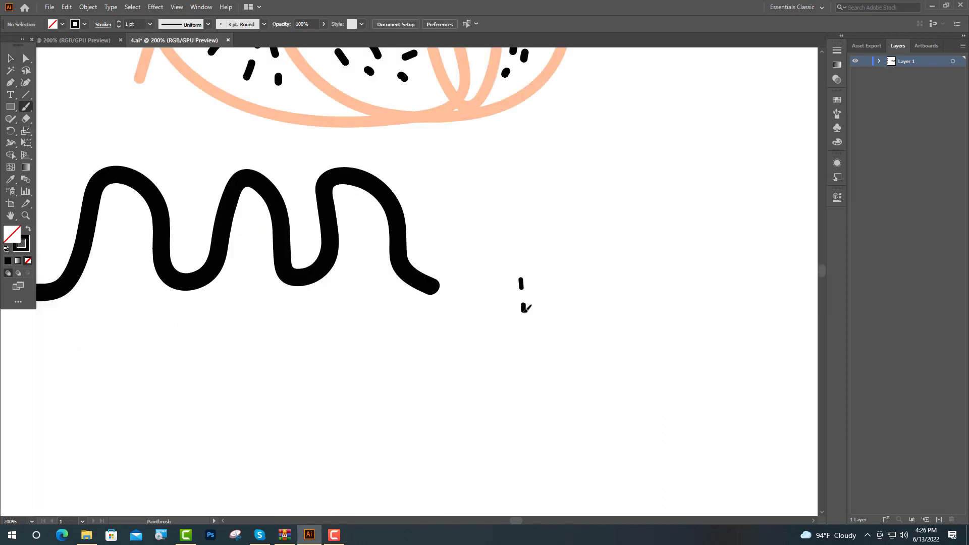
# Paint short black dashes right of the wave, undoing a misplaced one.
pyautogui.moveTo(524, 333); pyautogui.dragTo(525, 393)
pyautogui.hotkey('ctrl', 'z')
pyautogui.moveTo(526, 282)
pyautogui.mouseDown()
pyautogui.moveTo(538, 283)
pyautogui.moveTo(541, 306)
pyautogui.mouseUp()
pyautogui.moveTo(541, 341); pyautogui.dragTo(542, 340)
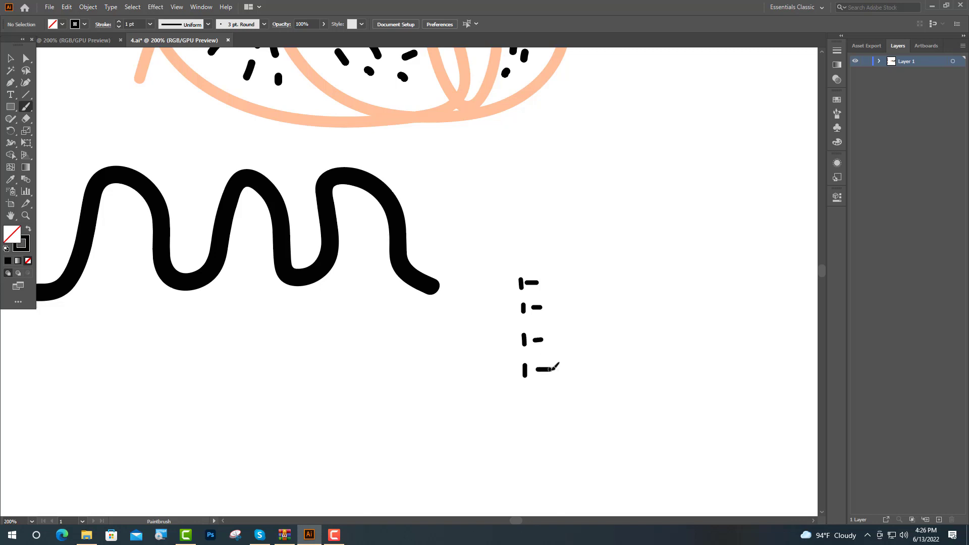
pyautogui.moveTo(545, 278); pyautogui.dragTo(553, 345)
pyautogui.moveTo(554, 365); pyautogui.dragTo(554, 375)
# Extend the dash rows with more short marks at their right ends.
pyautogui.moveTo(578, 282); pyautogui.dragTo(578, 308)
pyautogui.moveTo(575, 303); pyautogui.dragTo(575, 315)
pyautogui.moveTo(562, 371); pyautogui.dragTo(580, 368)
pyautogui.moveTo(581, 360); pyautogui.dragTo(580, 372)
pyautogui.moveTo(590, 340); pyautogui.dragTo(602, 339)
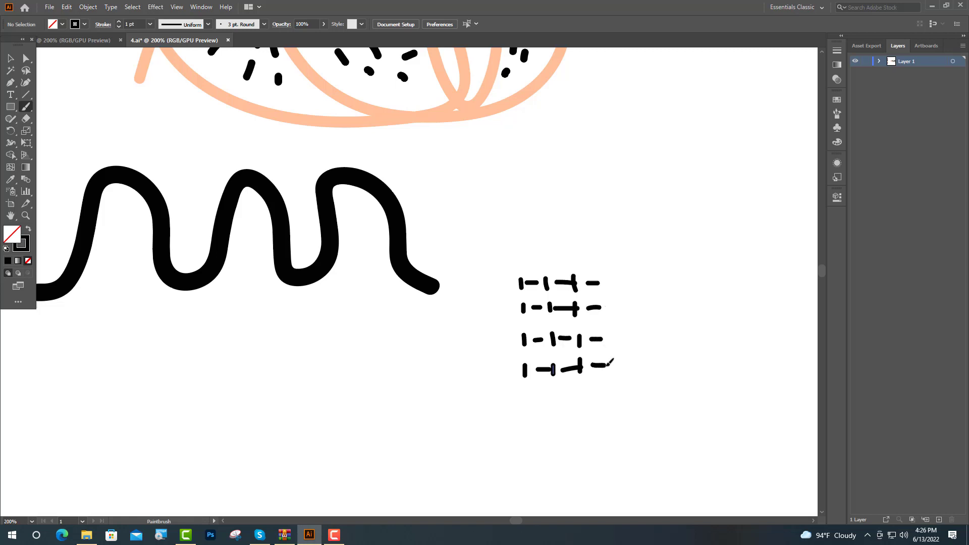
pyautogui.hotkey('ctrl', '+')
pyautogui.moveTo(573, 354)
pyautogui.mouseDown()
pyautogui.moveTo(586, 360)
pyautogui.moveTo(599, 399)
pyautogui.mouseUp()
# Select the whole dash block and rotate it to a tilt.
pyautogui.press('v')
pyautogui.hotkey('ctrl', '1')
pyautogui.moveTo(519, 270); pyautogui.dragTo(598, 341)
pyautogui.moveTo(590, 278)
pyautogui.mouseDown()
pyautogui.moveTo(601, 292)
pyautogui.moveTo(593, 280)
pyautogui.mouseUp()
pyautogui.click(612, 274)
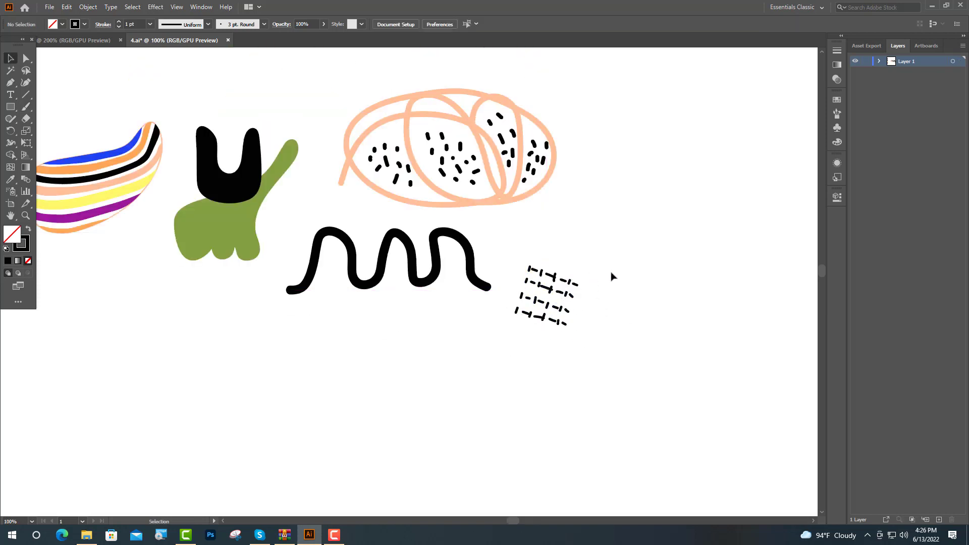
pyautogui.hotkey('ctrl', '-')
pyautogui.press('b')
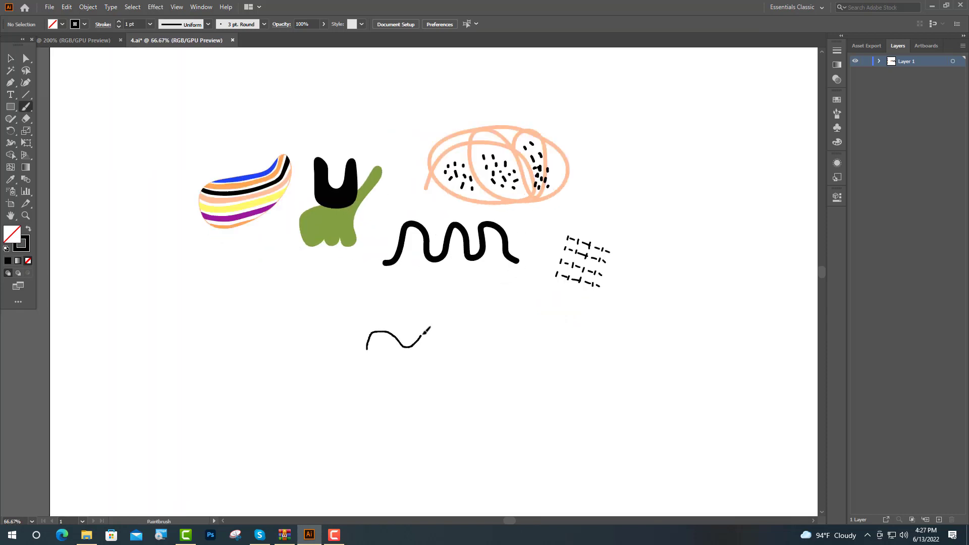
# Paint a long wave stroke below the doodles and reshape it by dragging an anchor.
pyautogui.moveTo(426, 331); pyautogui.dragTo(497, 336)
pyautogui.moveTo(499, 354); pyautogui.dragTo(372, 360)
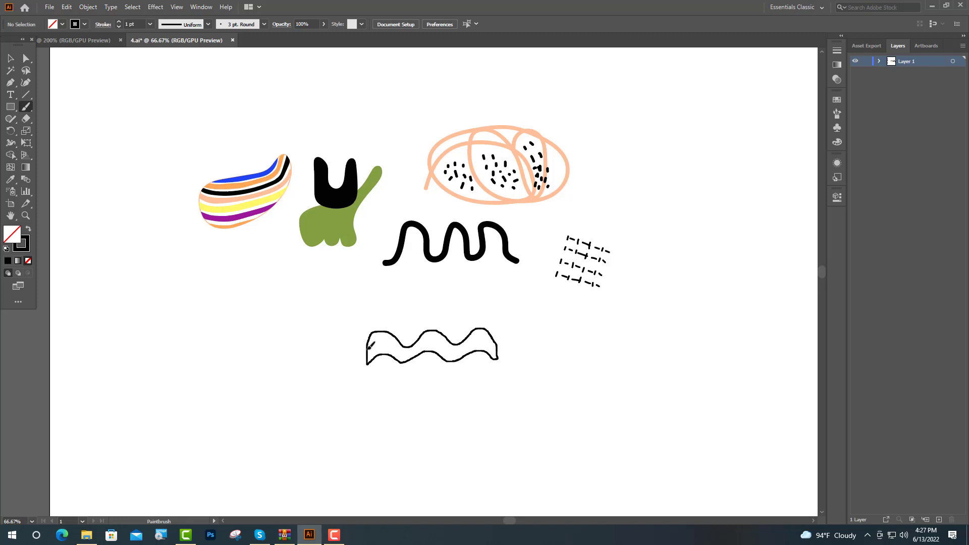
pyautogui.press('a')
pyautogui.scroll(7, 369, 354)
pyautogui.click(347, 274)
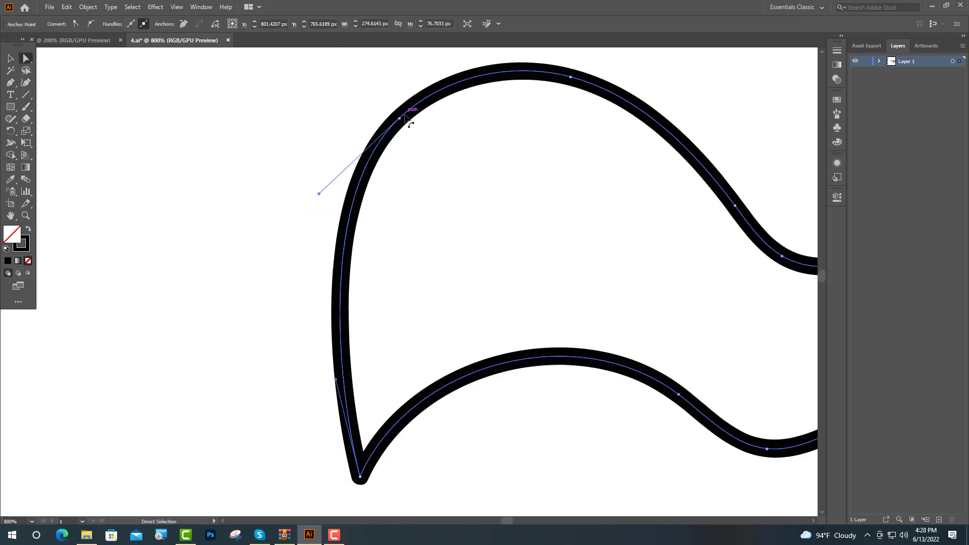
pyautogui.moveTo(404, 116); pyautogui.dragTo(354, 242)
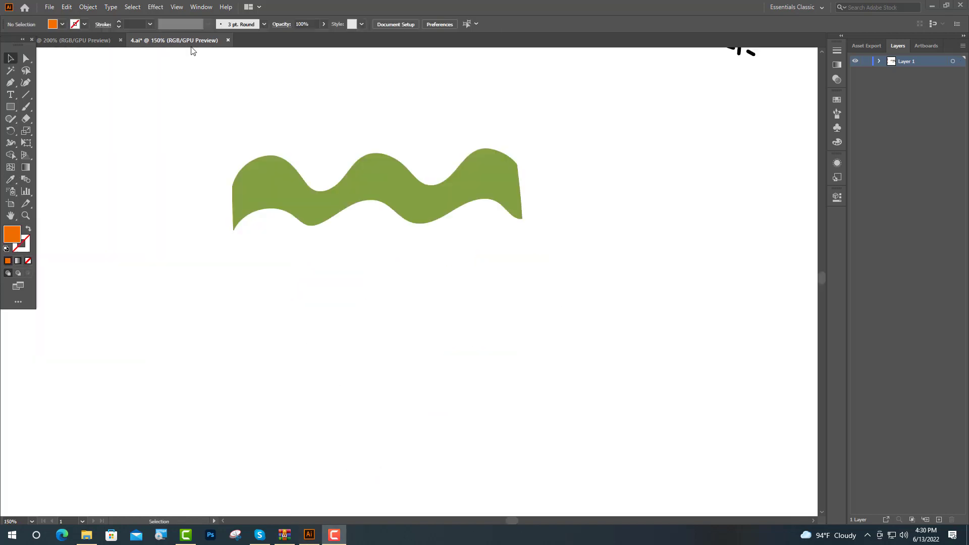
# Alt-drag two copies of the green wave below it, flattening and enlarging the bottom copy.
pyautogui.moveTo(383, 180)
pyautogui.keyDown('alt'); pyautogui.mouseDown()
pyautogui.moveTo(380, 261)
pyautogui.moveTo(374, 242)
pyautogui.mouseUp(); pyautogui.keyUp('alt')
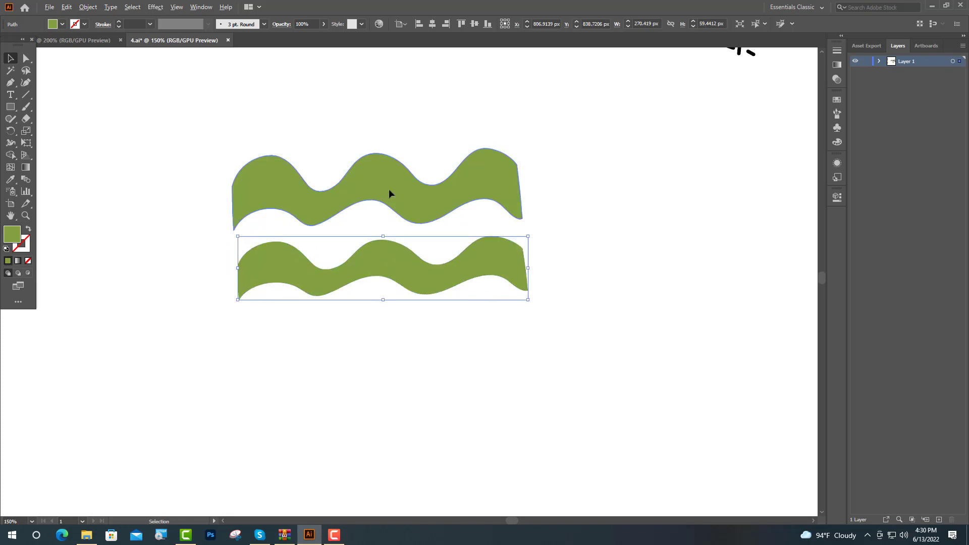
pyautogui.keyDown('alt'); pyautogui.moveTo(389, 194); pyautogui.dragTo(395, 355); pyautogui.keyUp('alt')
pyautogui.moveTo(385, 317)
pyautogui.keyDown('shift'); pyautogui.mouseDown()
pyautogui.moveTo(385, 304)
pyautogui.moveTo(388, 341)
pyautogui.mouseUp(); pyautogui.keyUp('shift')
pyautogui.hotkey('ctrl', '0')
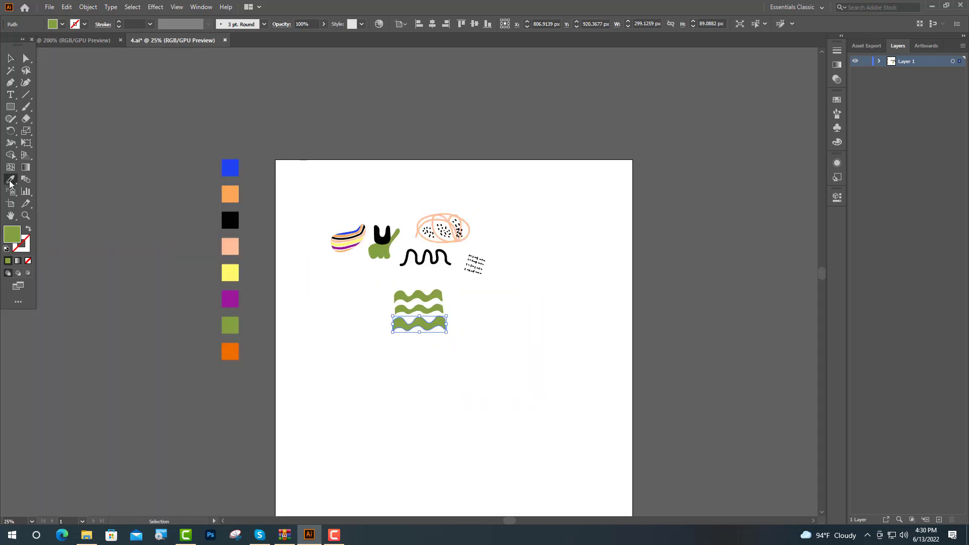
pyautogui.press('i')
# Paintbrush a black horizontal line below the squiggle.
pyautogui.press('b')
pyautogui.scroll(6, 361, 278)
pyautogui.moveTo(293, 439)
pyautogui.mouseDown()
pyautogui.moveTo(489, 439)
pyautogui.moveTo(508, 451)
pyautogui.mouseUp()
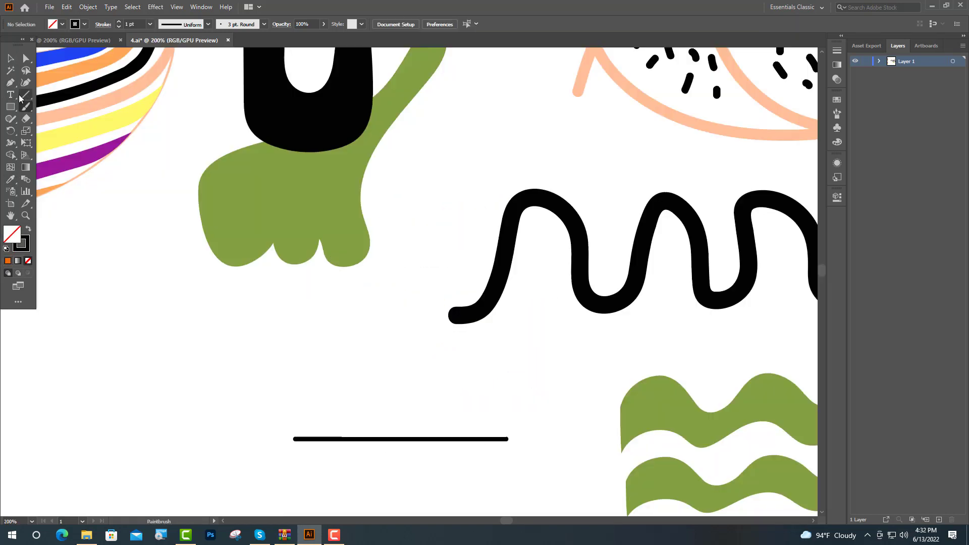
# Pen the first three sawtooth peaks along the black line.
pyautogui.click(10, 82)
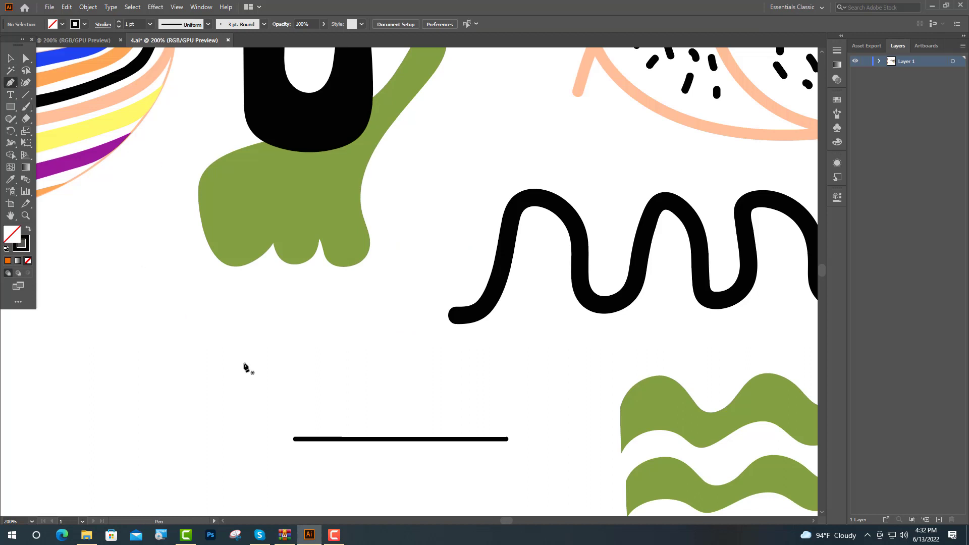
pyautogui.click(294, 439)
pyautogui.click(325, 400)
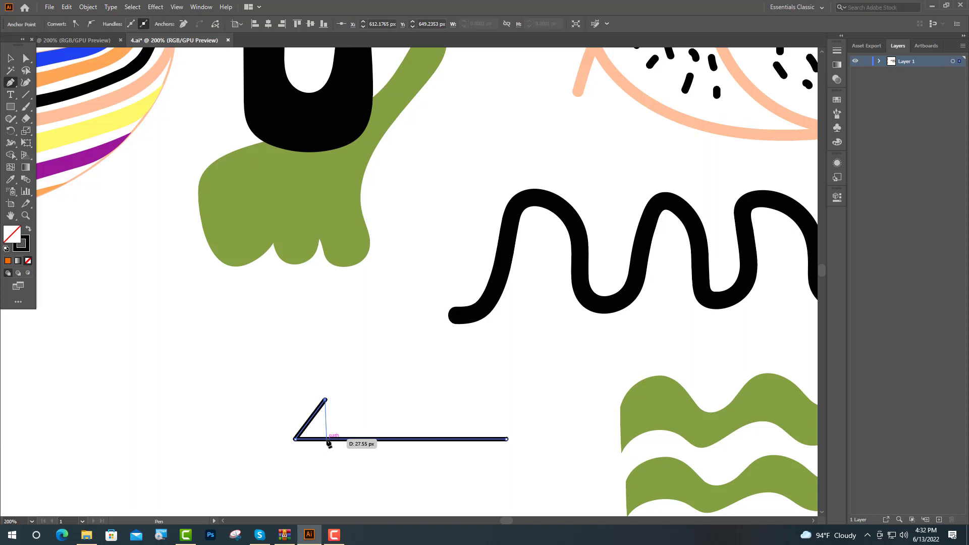
pyautogui.click(327, 438)
pyautogui.click(359, 400)
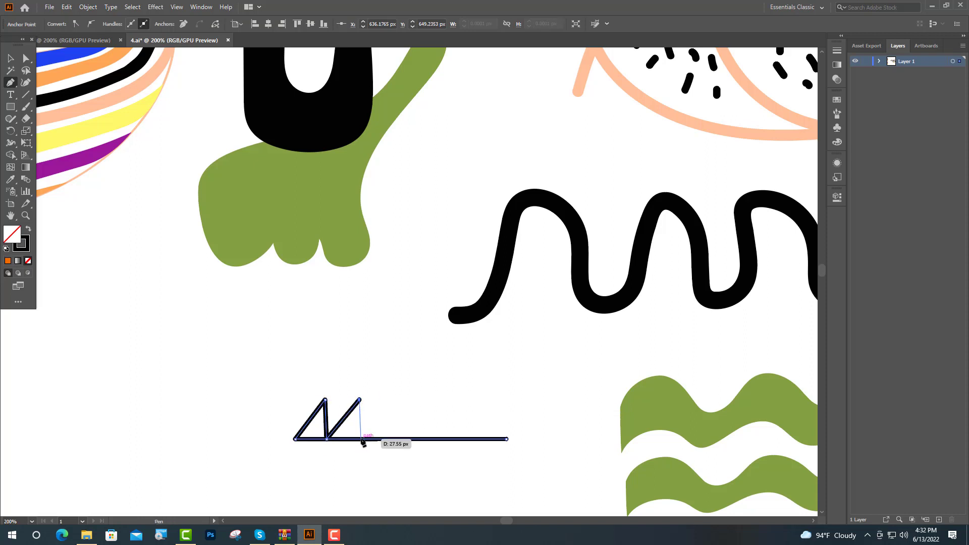
pyautogui.click(361, 438)
pyautogui.click(390, 400)
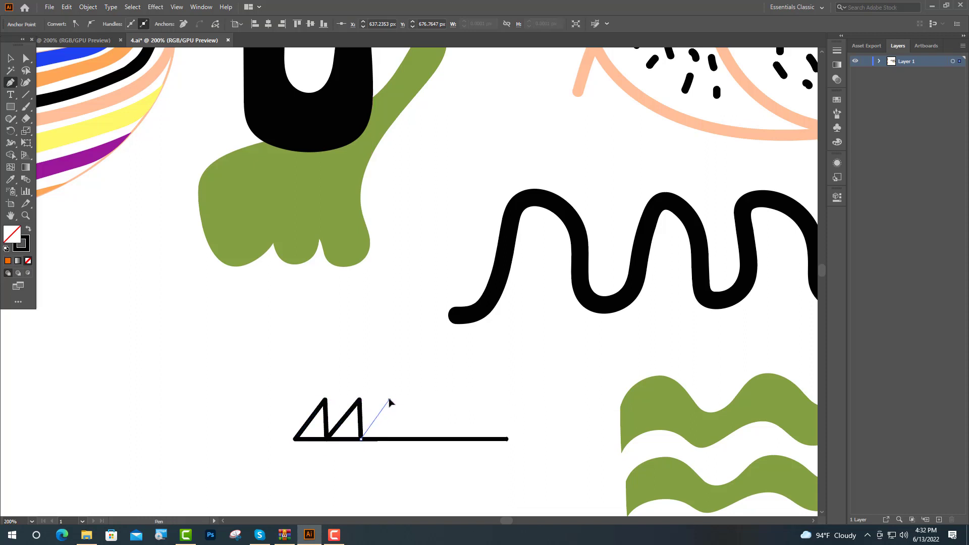
pyautogui.click(391, 439)
# Add three more peaks to complete six sawtooth triangles, then select the right end anchor.
pyautogui.click(421, 400)
pyautogui.click(423, 438)
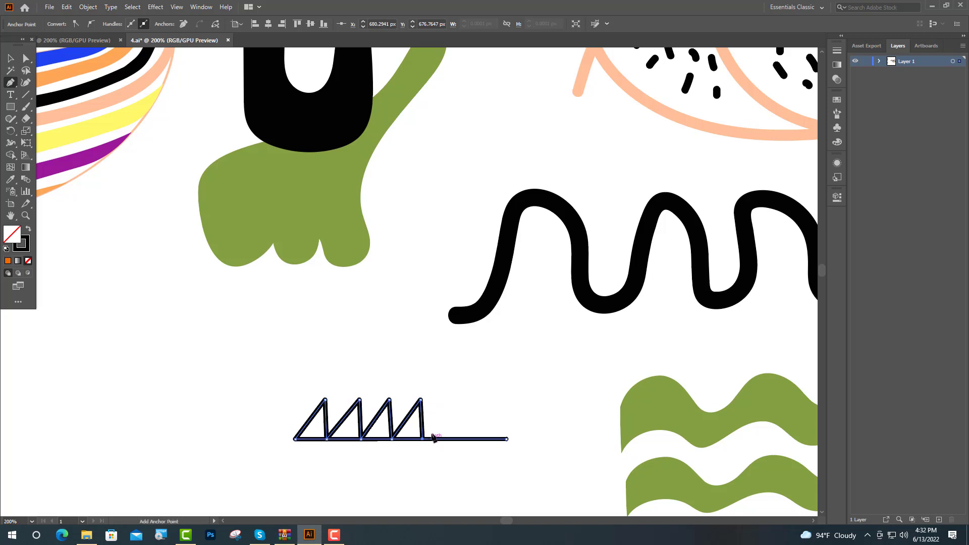
pyautogui.click(458, 400)
pyautogui.click(457, 439)
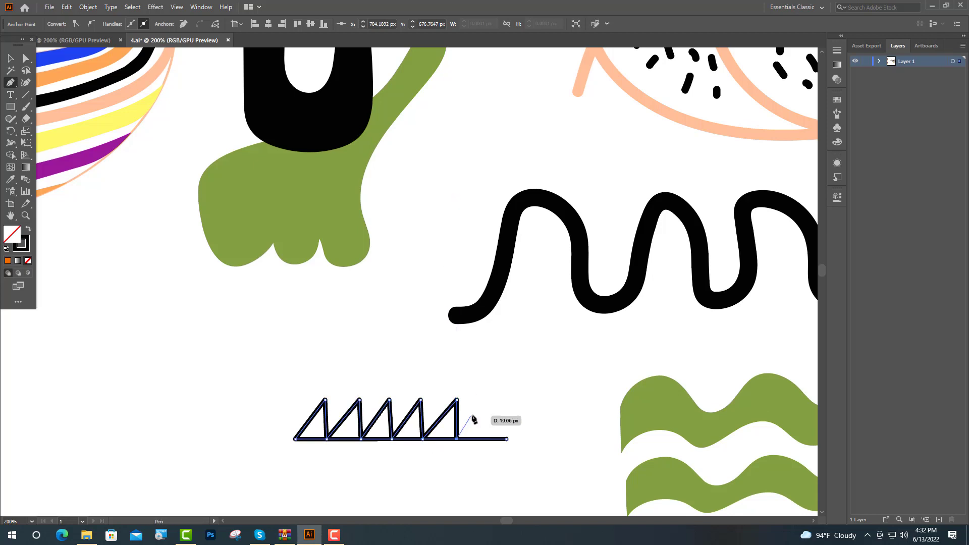
pyautogui.click(492, 400)
pyautogui.click(495, 437)
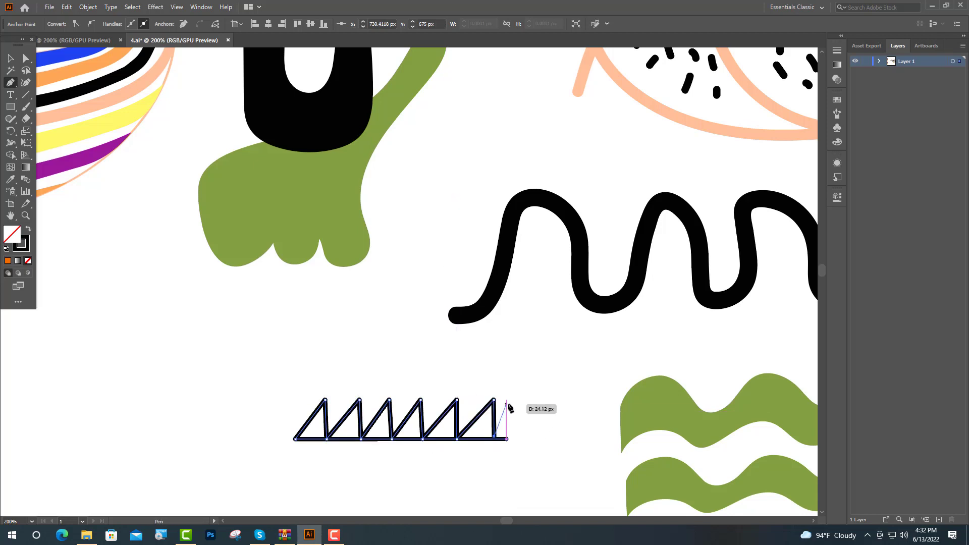
pyautogui.keyDown('alt'); pyautogui.scroll(2, 512, 403); pyautogui.keyUp('alt')
pyautogui.keyDown('ctrl'); pyautogui.click(522, 449); pyautogui.keyUp('ctrl')
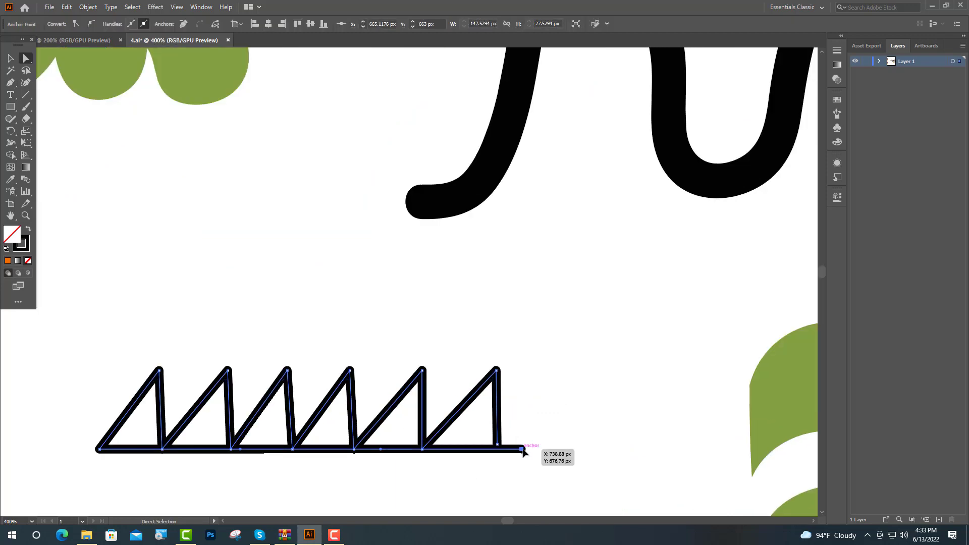
pyautogui.keyDown('alt'); pyautogui.scroll(-2, 518, 450); pyautogui.keyUp('alt')
pyautogui.keyDown('alt'); pyautogui.scroll(-2, 303, 389); pyautogui.keyUp('alt')
pyautogui.keyDown('alt'); pyautogui.scroll(-2, 270, 382); pyautogui.keyUp('alt')
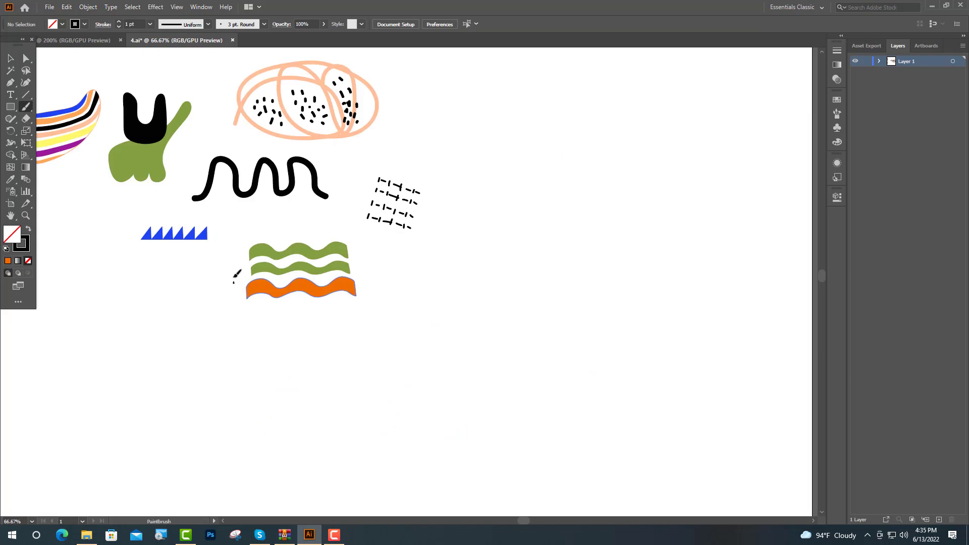
# Paint a black loop beside the waves and select it together with all three waves.
pyautogui.moveTo(250, 247)
pyautogui.mouseDown()
pyautogui.moveTo(279, 279)
pyautogui.moveTo(233, 265)
pyautogui.mouseUp()
pyautogui.keyDown('alt'); pyautogui.scroll(3, 258, 278); pyautogui.keyUp('alt')
pyautogui.press('v')
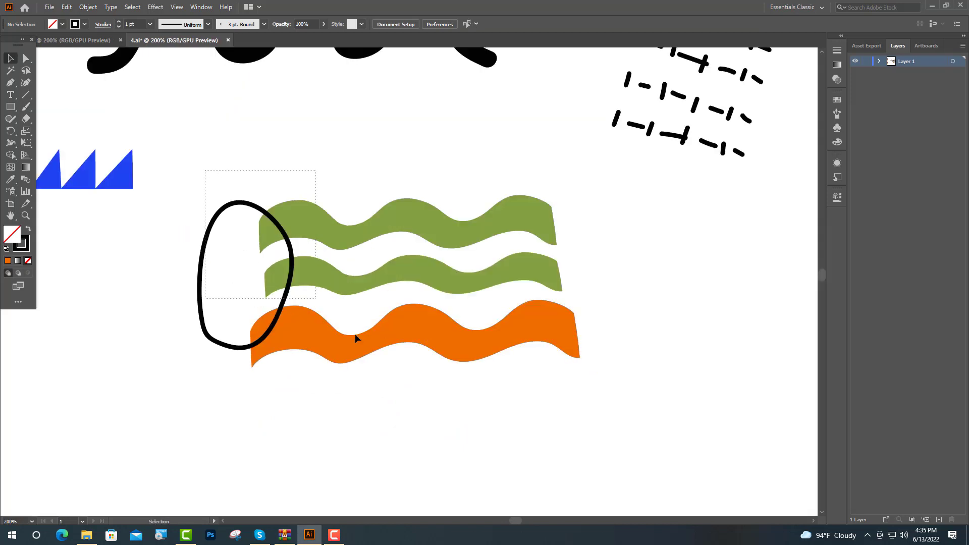
pyautogui.moveTo(204, 170); pyautogui.dragTo(519, 386)
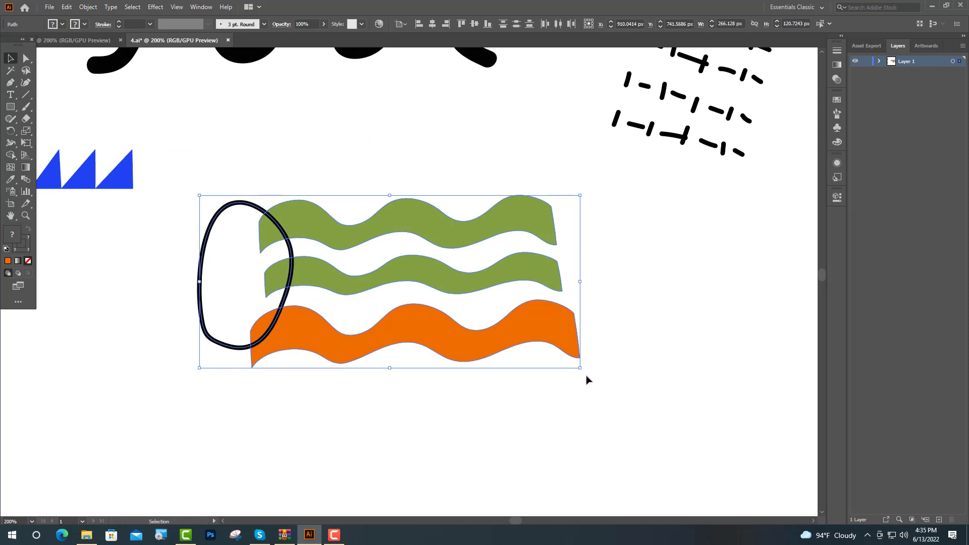
# Paint a round blob and fill it with the sampled orange colour.
pyautogui.hotkey('ctrl', 'shift', 'a')
pyautogui.keyDown('alt'); pyautogui.scroll(-3, 255, 297); pyautogui.keyUp('alt')
pyautogui.press('b')
pyautogui.keyDown('alt'); pyautogui.scroll(3, 251, 294); pyautogui.keyUp('alt')
pyautogui.scroll(2, 290, 290)
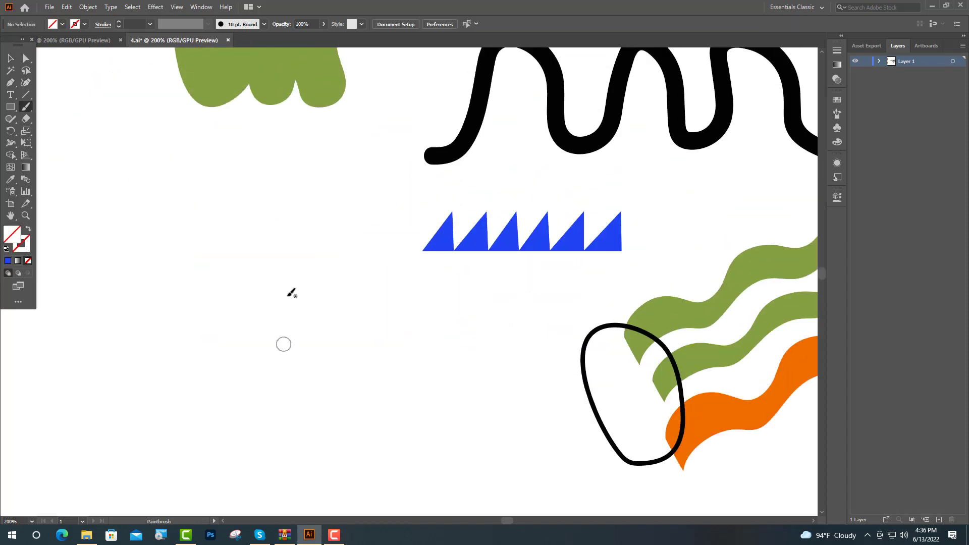
pyautogui.scroll(2, 238, 322)
pyautogui.moveTo(112, 262)
pyautogui.mouseDown()
pyautogui.moveTo(65, 380)
pyautogui.moveTo(108, 259)
pyautogui.mouseUp()
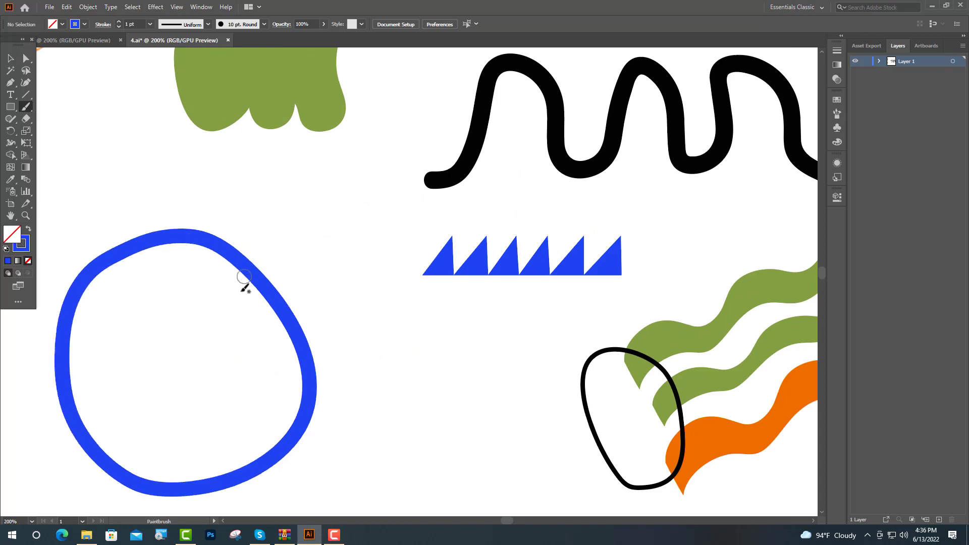
pyautogui.keyDown('alt'); pyautogui.scroll(-5, 244, 281); pyautogui.keyUp('alt')
pyautogui.press('i')
pyautogui.click(44, 187)
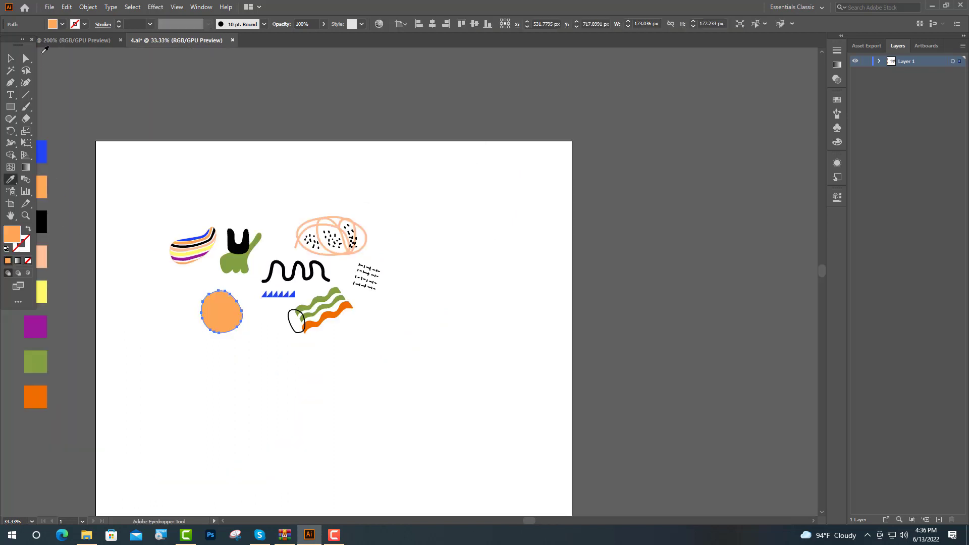
# Brush a stem rising from the top of the orange circle.
pyautogui.keyDown('alt'); pyautogui.scroll(3, 222, 283); pyautogui.keyUp('alt')
pyautogui.press('b')
pyautogui.moveTo(174, 282)
pyautogui.mouseDown()
pyautogui.moveTo(187, 316)
pyautogui.moveTo(235, 271)
pyautogui.mouseUp()
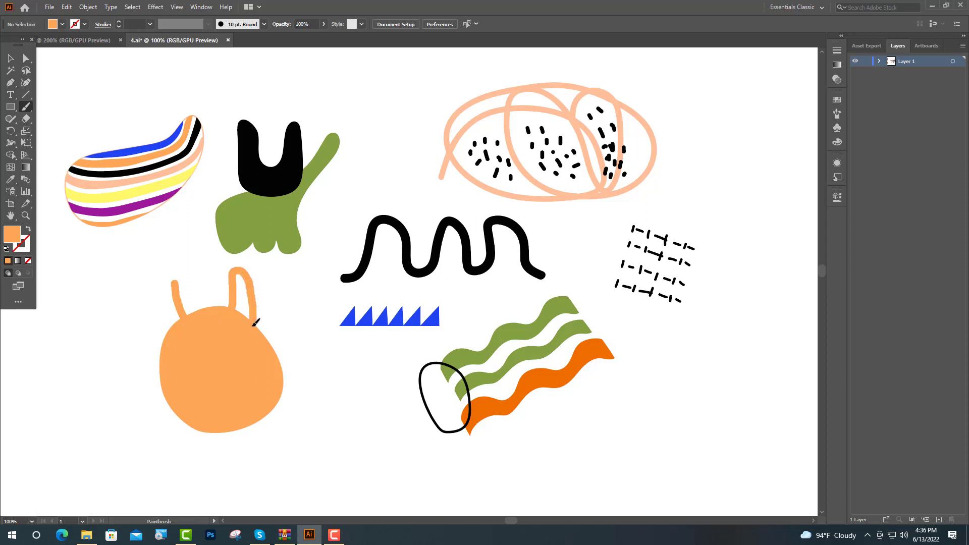
# Extend the stem into a U loop and swap fill and stroke to make it a black outline.
pyautogui.moveTo(177, 324); pyautogui.dragTo(184, 285)
pyautogui.hotkey('shift', 'x')
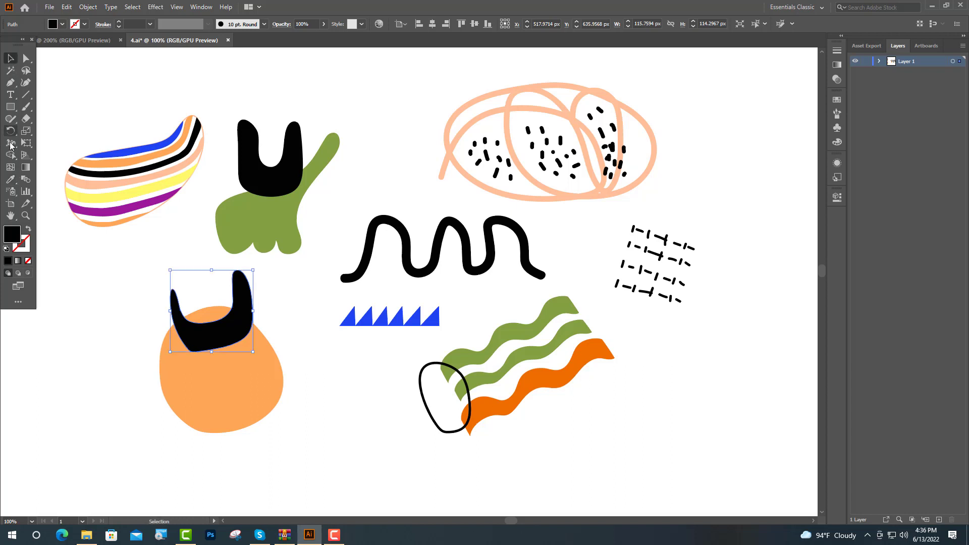
pyautogui.click(28, 229)
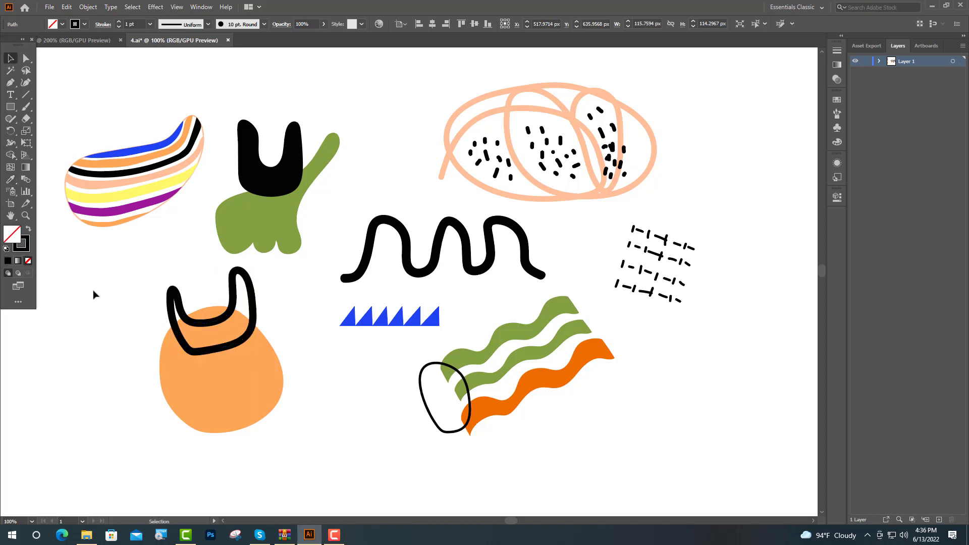
# Give the U outline and the black loop by the waves a thin Brushes-panel stroke.
pyautogui.click(420, 393)
pyautogui.click(837, 114)
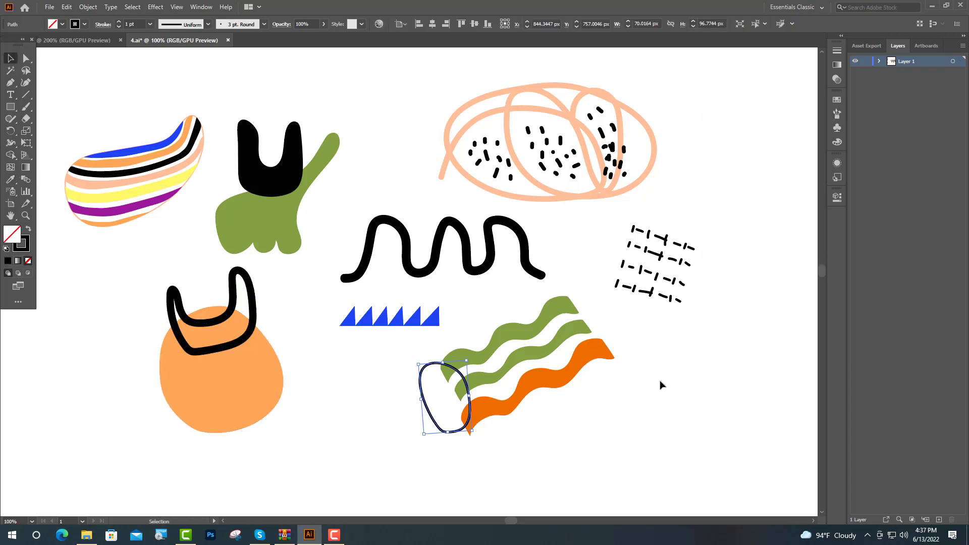
pyautogui.click(171, 293)
pyautogui.click(807, 96)
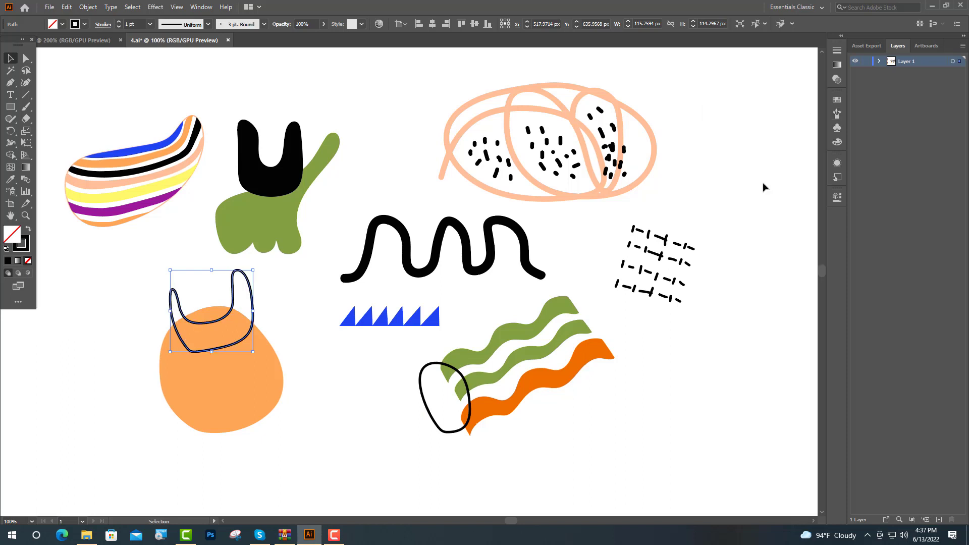
pyautogui.click(292, 456)
pyautogui.scroll(-2, 289, 334)
# Paintbrush a black loop over the blob's base and a closed leaf-shaped loop to its left.
pyautogui.scroll(2, 274, 375)
pyautogui.press('b')
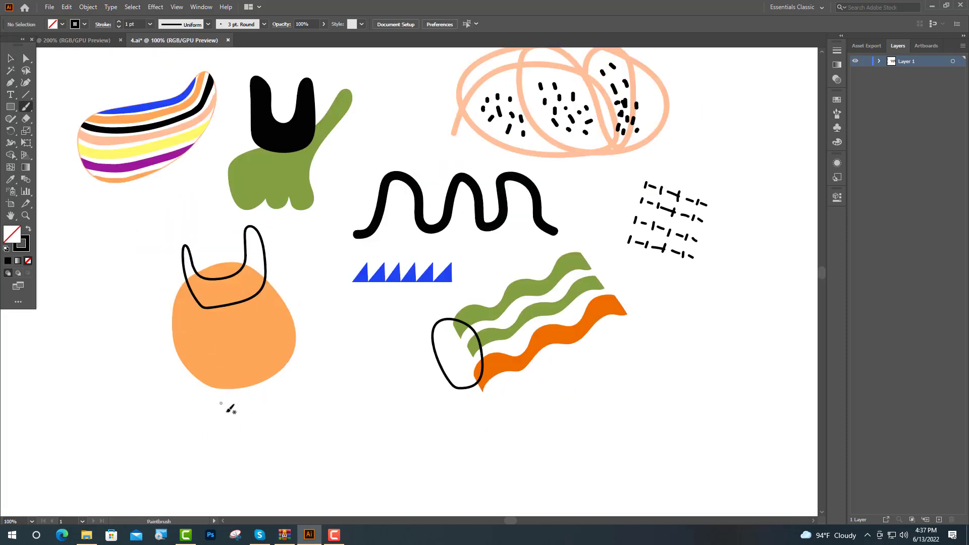
pyautogui.moveTo(230, 393)
pyautogui.mouseDown()
pyautogui.moveTo(275, 357)
pyautogui.moveTo(300, 415)
pyautogui.moveTo(243, 432)
pyautogui.moveTo(231, 402)
pyautogui.moveTo(228, 411)
pyautogui.mouseUp()
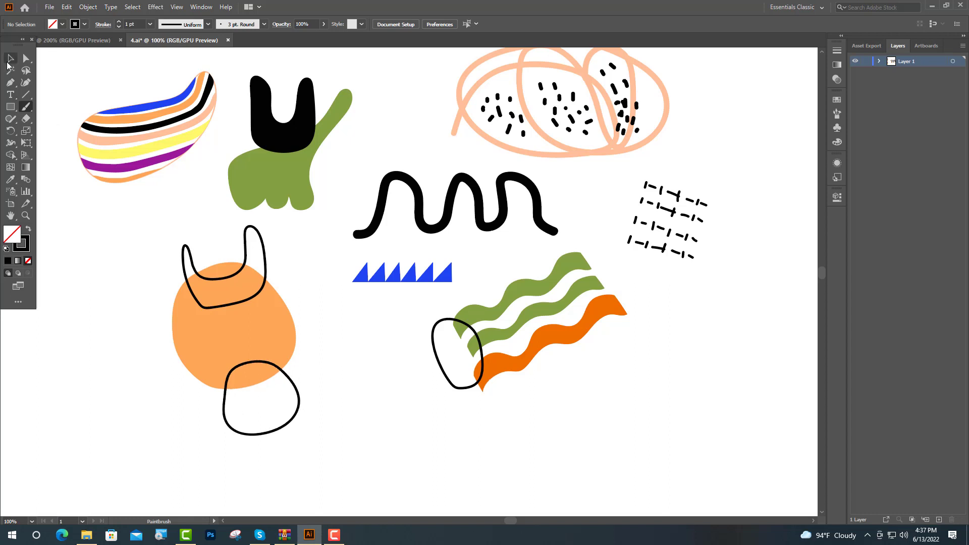
pyautogui.hotkey('ctrl', '-')
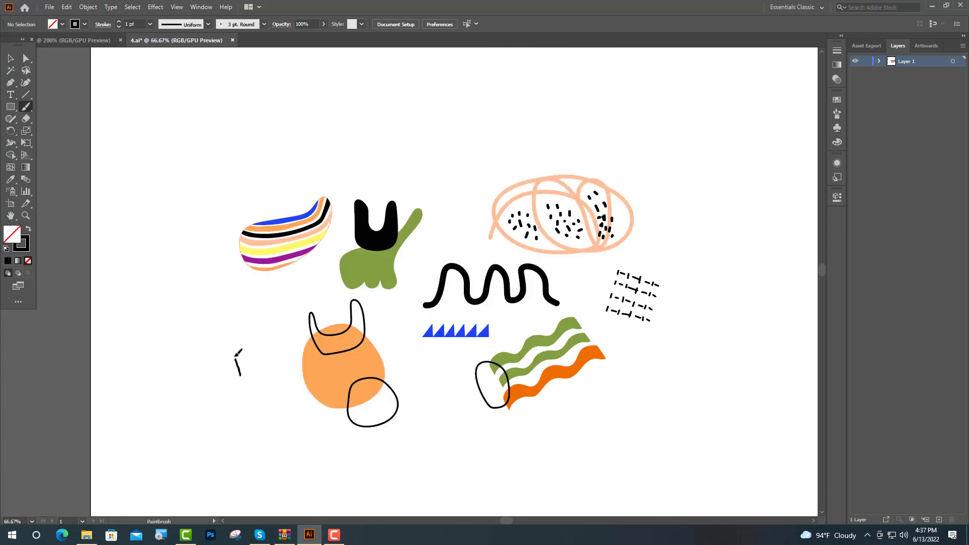
pyautogui.moveTo(236, 354); pyautogui.dragTo(267, 343)
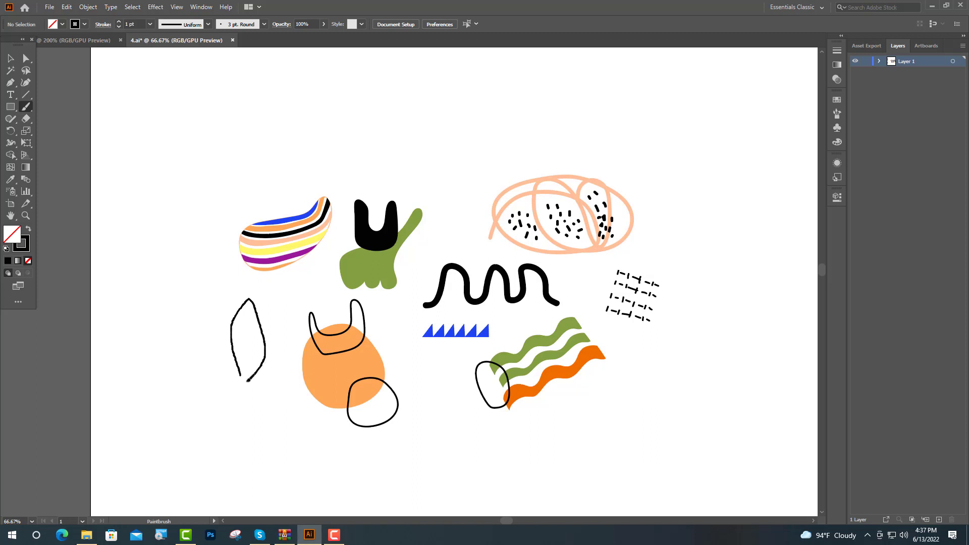
pyautogui.moveTo(243, 374); pyautogui.dragTo(244, 376)
# Eyedropper the green colour onto the narrow oval to make it a green leaf.
pyautogui.hotkey('ctrl', '-')
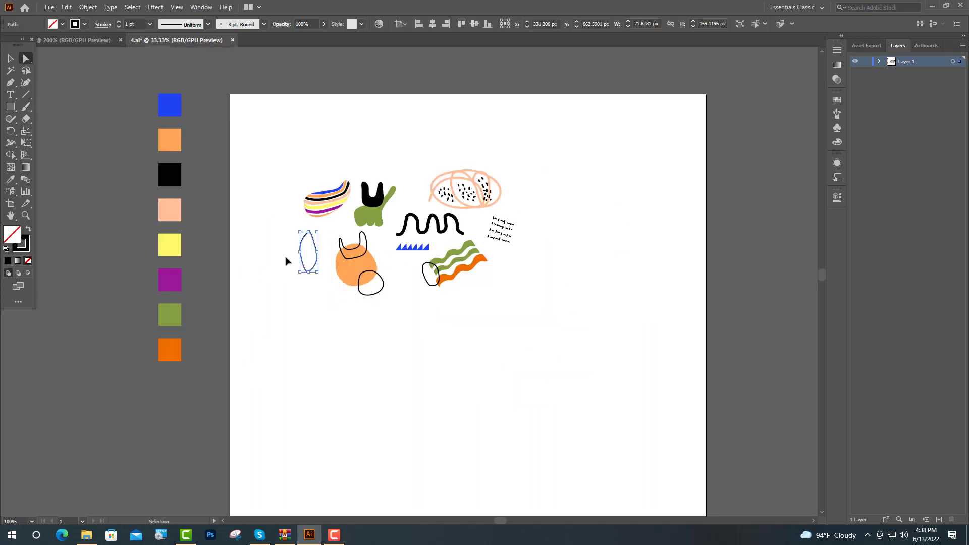
pyautogui.press('a')
pyautogui.click(13, 182)
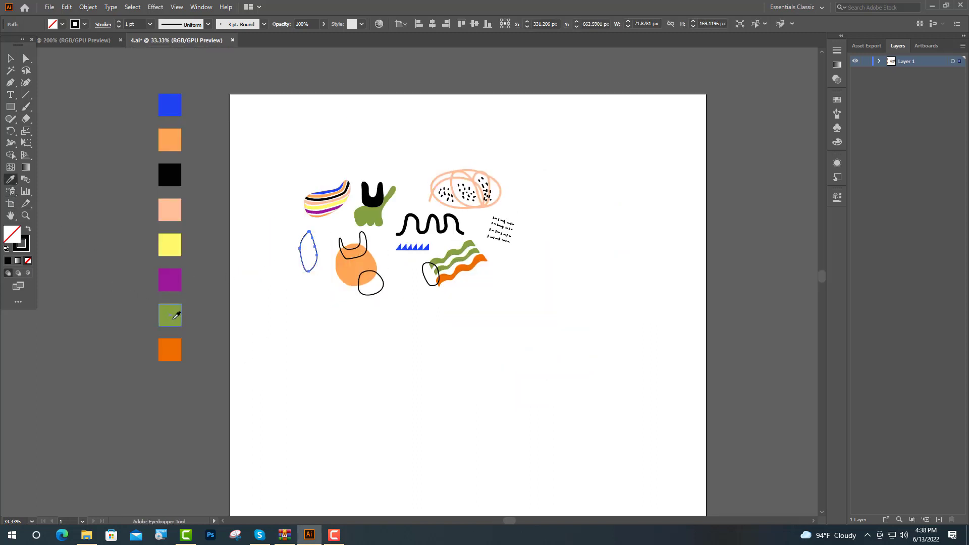
pyautogui.click(175, 316)
pyautogui.hotkey('ctrl', '+')
pyautogui.hotkey('ctrl', '+')
pyautogui.hotkey('ctrl', '+')
pyautogui.hotkey('ctrl', 'shift', 'a')
# Paint a black vein down the leaf and a green stem below it.
pyautogui.press('b')
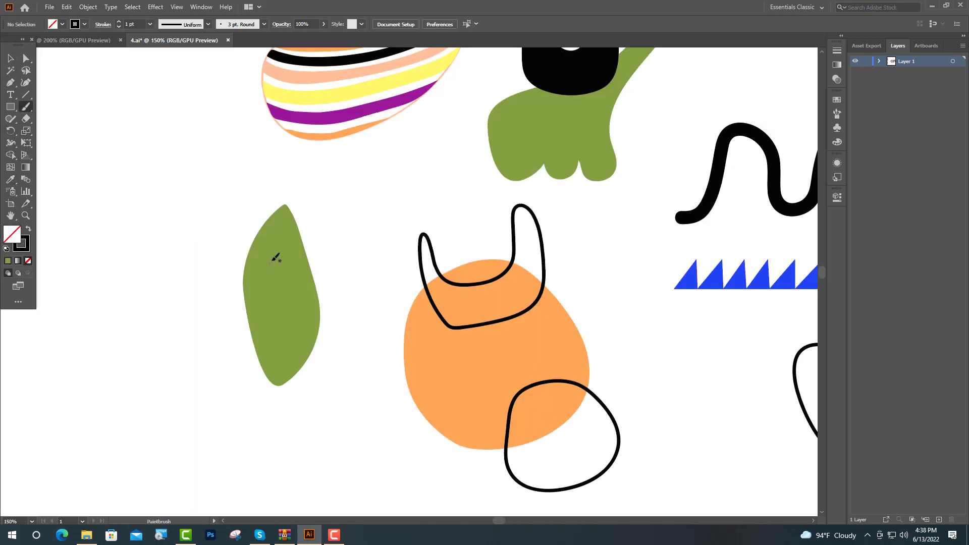
pyautogui.moveTo(279, 275); pyautogui.dragTo(286, 344)
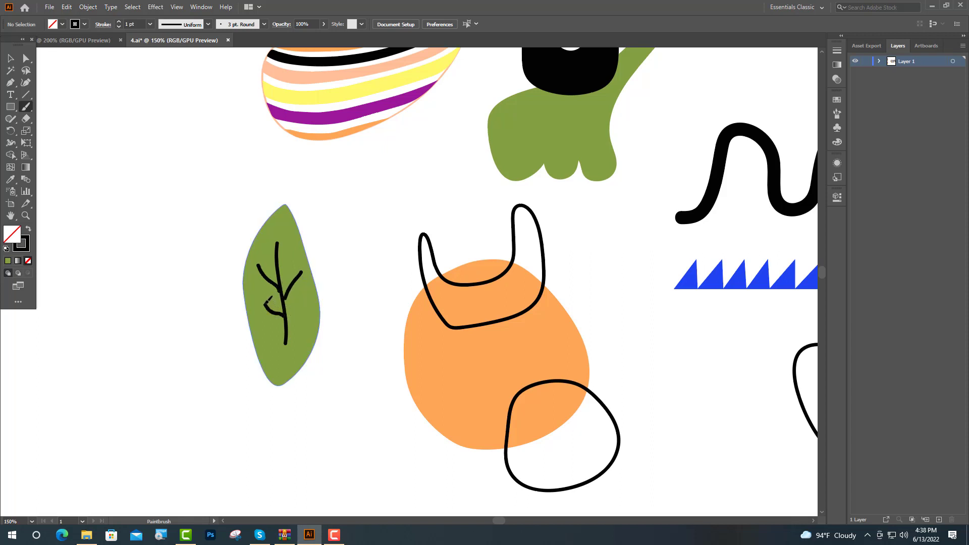
pyautogui.press('i')
pyautogui.click(277, 345)
pyautogui.press('b')
pyautogui.hotkey('ctrl', '=')
pyautogui.hotkey('ctrl', '=')
pyautogui.hotkey('ctrl', '=')
pyautogui.moveTo(378, 325); pyautogui.dragTo(375, 394)
# Apply the 10 pt Round brush to the stem to make it thick.
pyautogui.press('v')
pyautogui.click(373, 384)
pyautogui.hotkey('ctrl', '=')
pyautogui.hotkey('ctrl', '=')
pyautogui.hotkey('ctrl', '=')
pyautogui.click(836, 113)
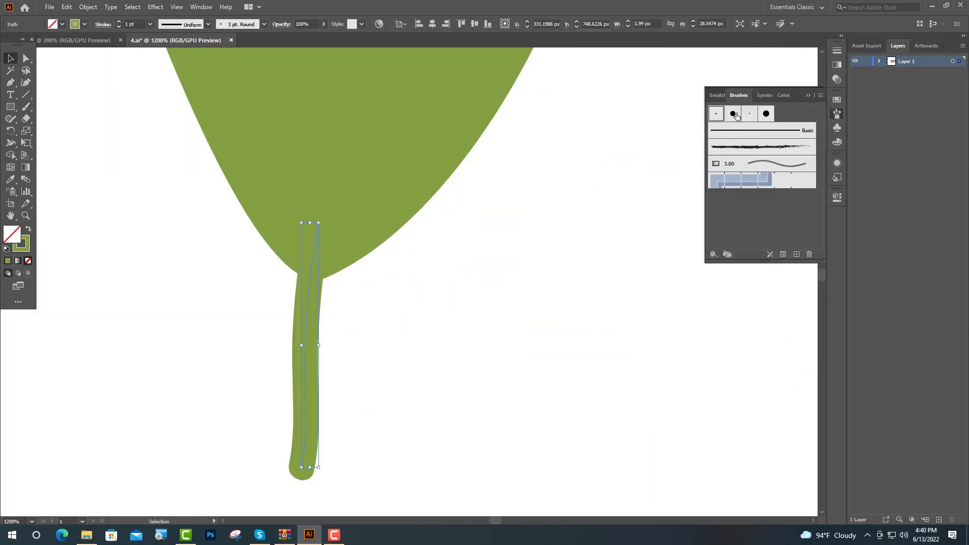
pyautogui.click(734, 114)
pyautogui.click(807, 95)
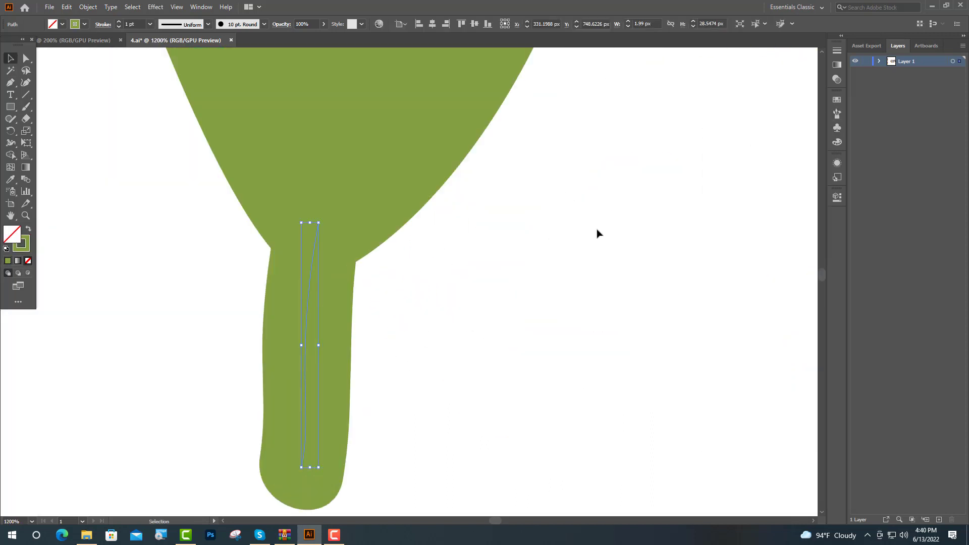
pyautogui.click(554, 282)
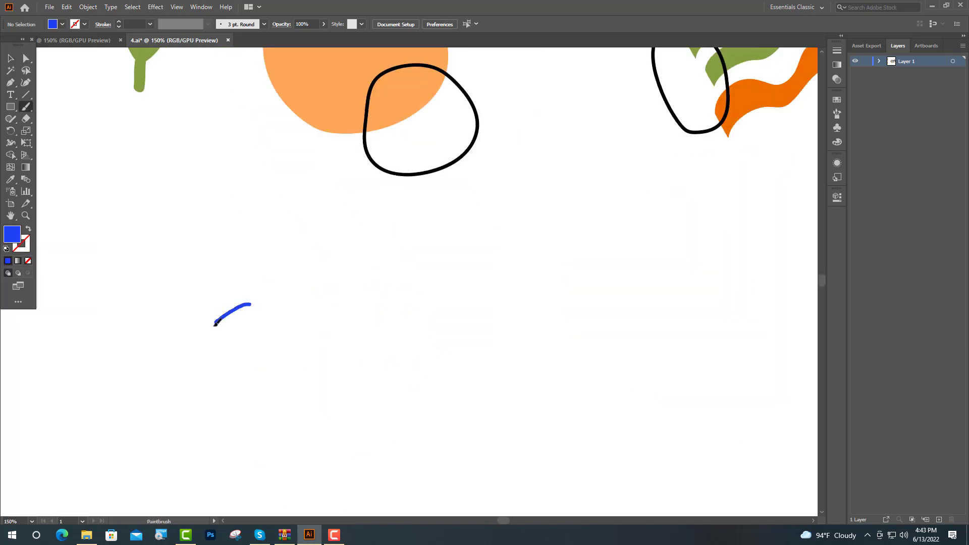
# Paintbrush a blue 6-shaped curl with a forked ribbon tail.
pyautogui.moveTo(215, 324)
pyautogui.mouseDown()
pyautogui.moveTo(199, 357)
pyautogui.moveTo(216, 393)
pyautogui.mouseUp()
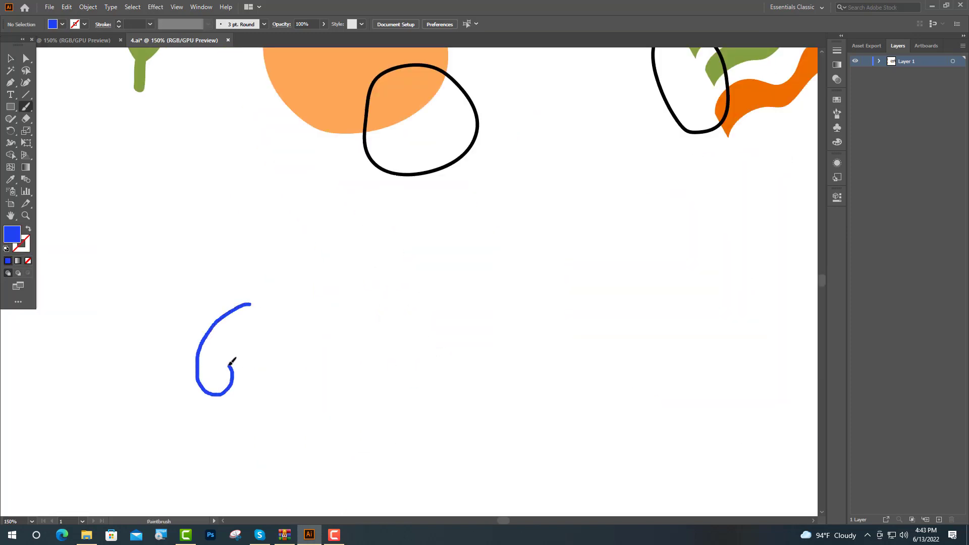
pyautogui.moveTo(214, 356); pyautogui.dragTo(176, 402)
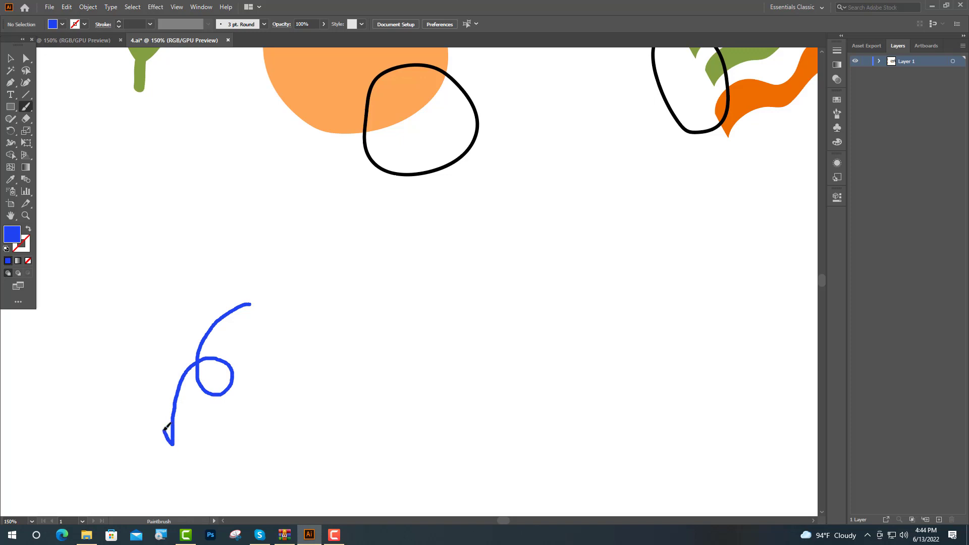
pyautogui.moveTo(155, 441)
pyautogui.mouseDown()
pyautogui.moveTo(174, 362)
pyautogui.moveTo(255, 390)
pyautogui.mouseUp()
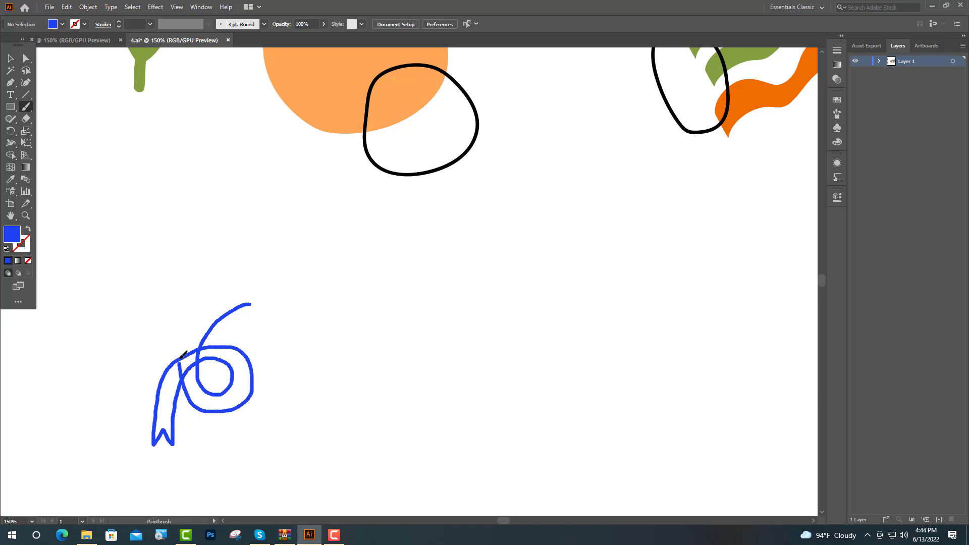
pyautogui.moveTo(182, 355); pyautogui.dragTo(249, 301)
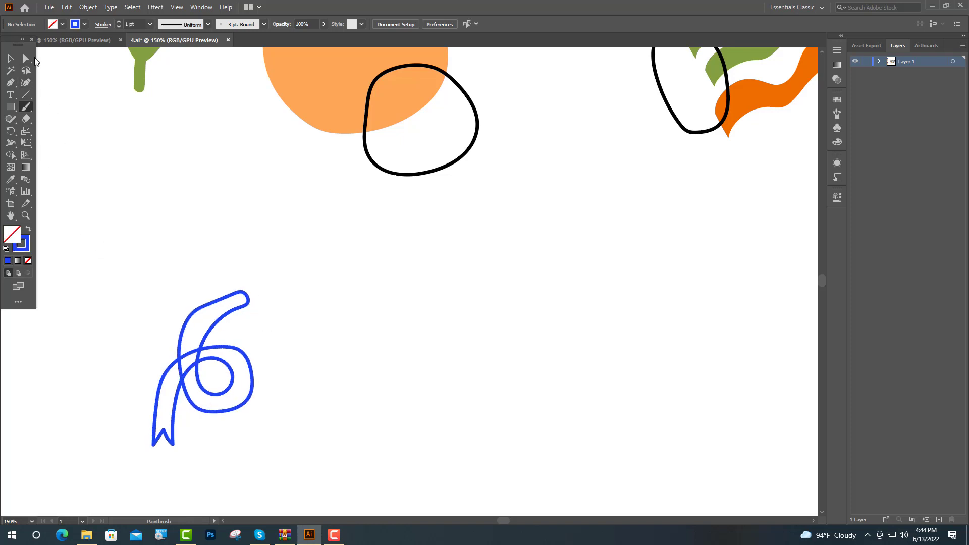
# Sharpen and reshape the bends at the curl's tip and smooth its upper curve.
pyautogui.click(30, 59)
pyautogui.click(251, 303)
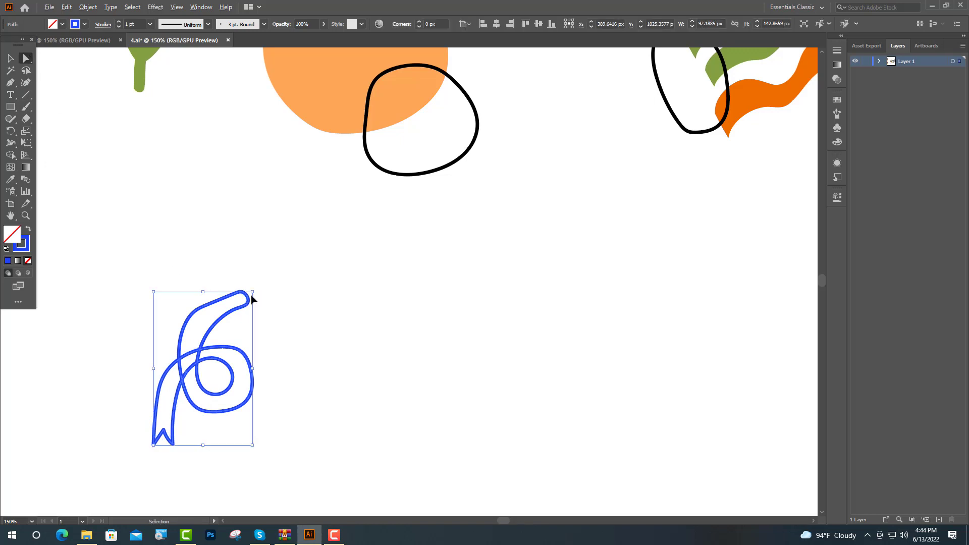
pyautogui.hotkey('ctrl', '=')
pyautogui.hotkey('ctrl', '=')
pyautogui.hotkey('ctrl', '=')
pyautogui.hotkey('ctrl', 'z')
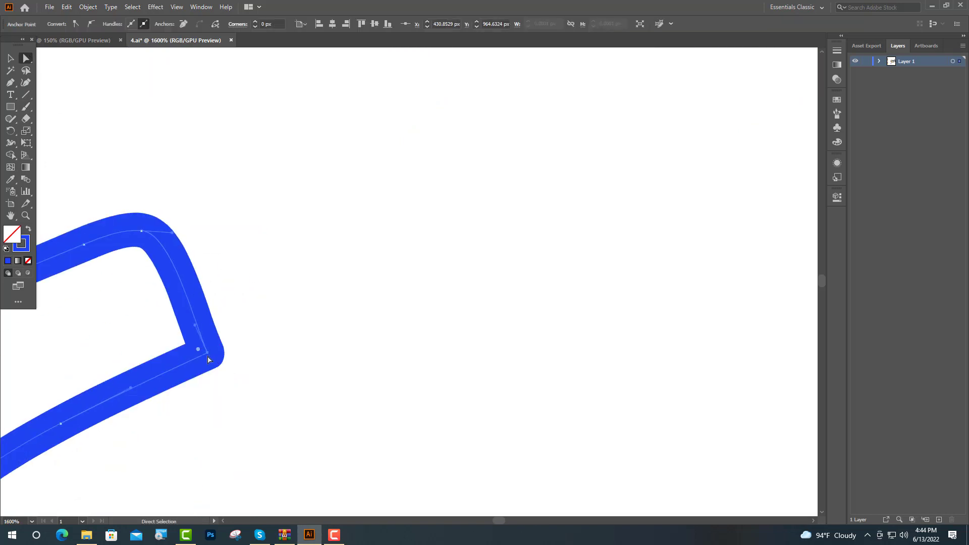
pyautogui.hotkey('ctrl', 'z')
pyautogui.moveTo(171, 218); pyautogui.dragTo(141, 215)
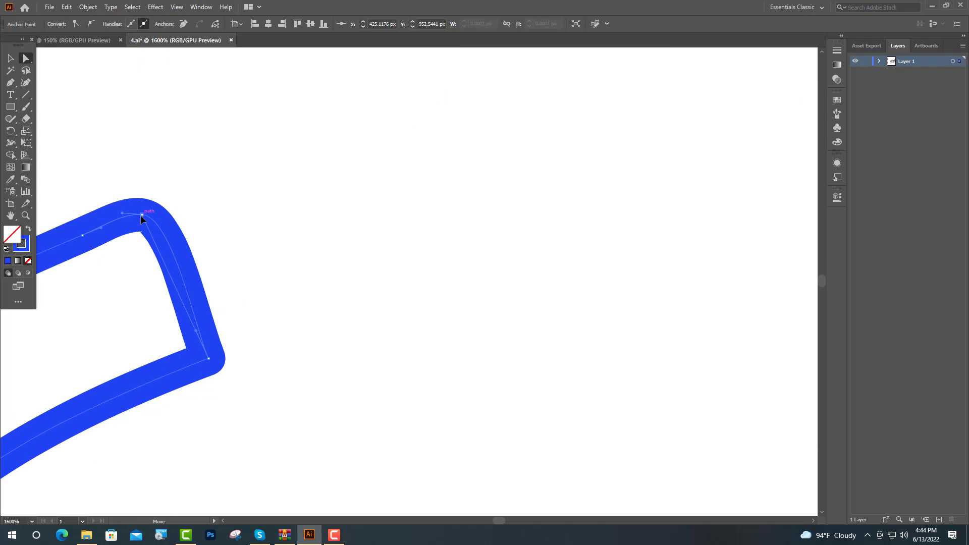
pyautogui.click(289, 247)
pyautogui.hotkey('ctrl', '-')
pyautogui.moveTo(164, 268); pyautogui.dragTo(171, 272)
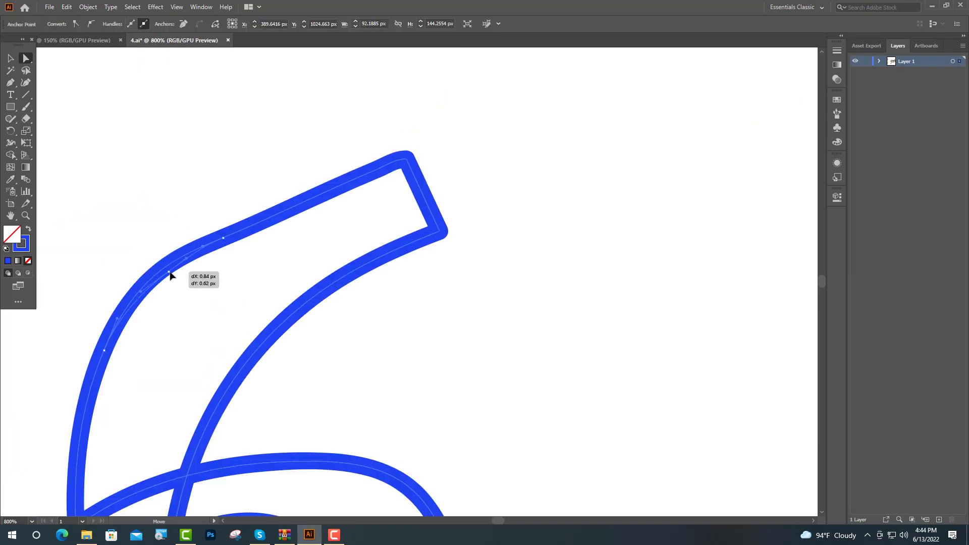
pyautogui.moveTo(109, 355); pyautogui.dragTo(110, 356)
# Eyedropper purple onto the curl, then deselect it.
pyautogui.click(138, 279)
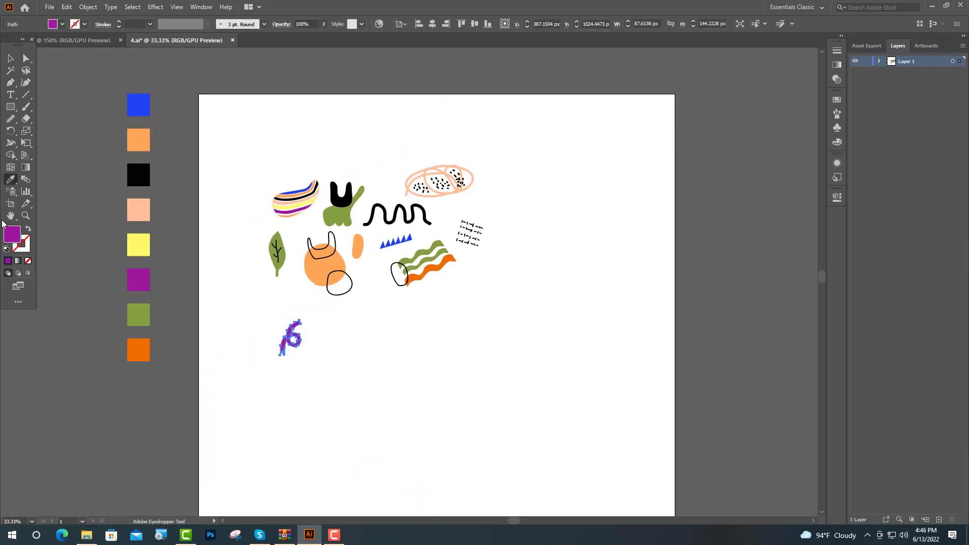
pyautogui.click(9, 60)
pyautogui.hotkey('ctrl', 'shift', 'a')
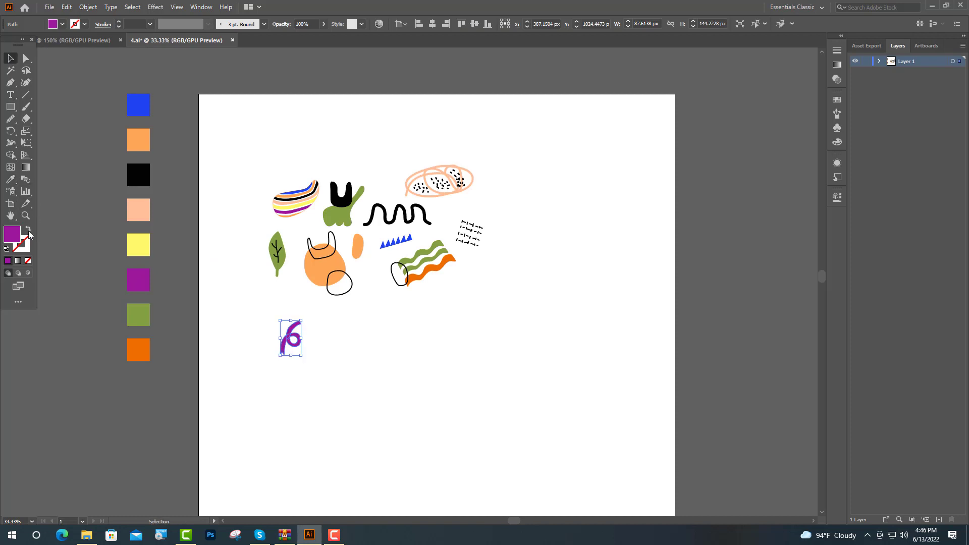
# Paintbrush a closed wavy-topped shape in the lower row and select it.
pyautogui.press('b')
pyautogui.hotkey('ctrl', '+')
pyautogui.hotkey('ctrl', '+')
pyautogui.moveTo(341, 392); pyautogui.dragTo(367, 359)
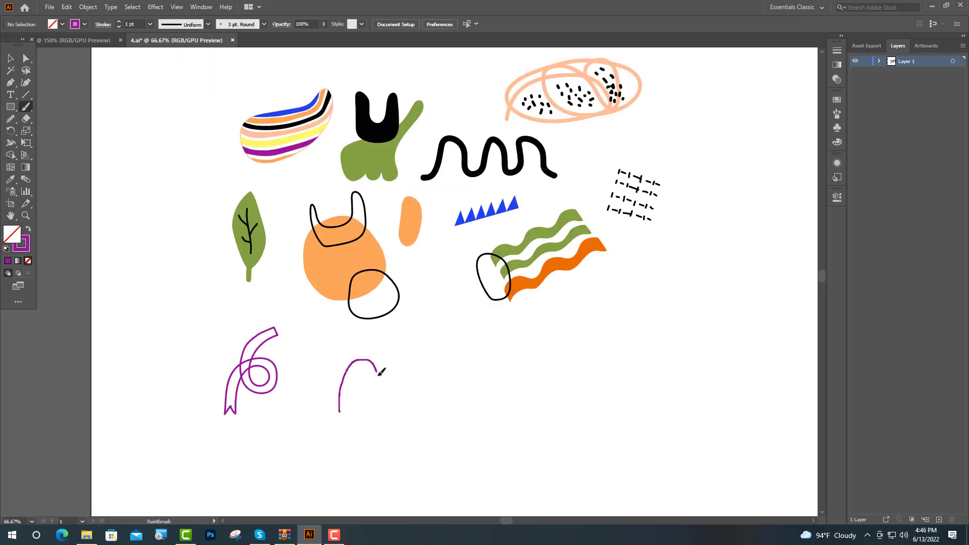
pyautogui.moveTo(393, 411)
pyautogui.mouseDown()
pyautogui.moveTo(555, 386)
pyautogui.moveTo(583, 341)
pyautogui.moveTo(508, 424)
pyautogui.moveTo(405, 438)
pyautogui.mouseUp()
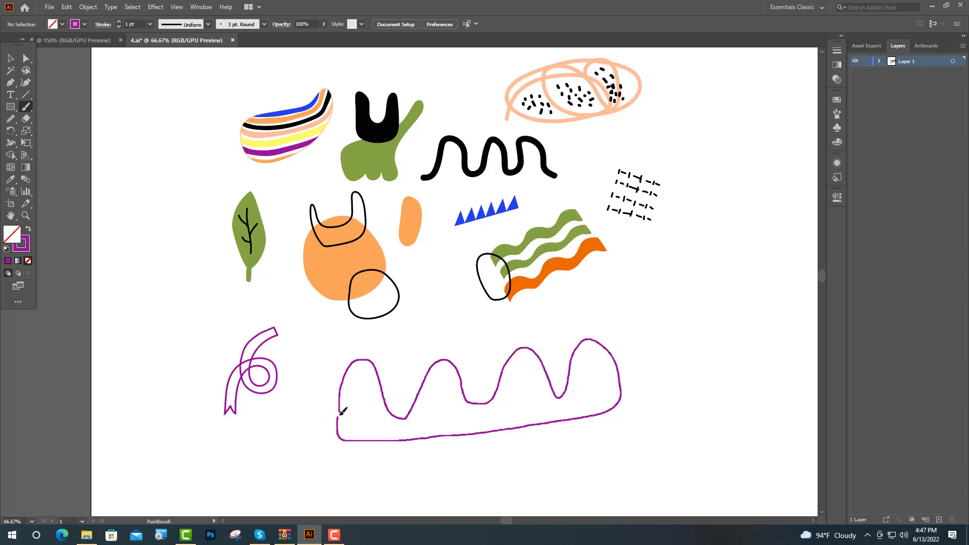
pyautogui.keyDown('ctrl'); pyautogui.click(425, 433); pyautogui.keyUp('ctrl')
pyautogui.hotkey('ctrl', '-')
pyautogui.hotkey('ctrl', '-')
pyautogui.hotkey('ctrl', '-')
# Fill the wavy shape peach and stretch it taller with its bottom handle.
pyautogui.press('i')
pyautogui.click(253, 313)
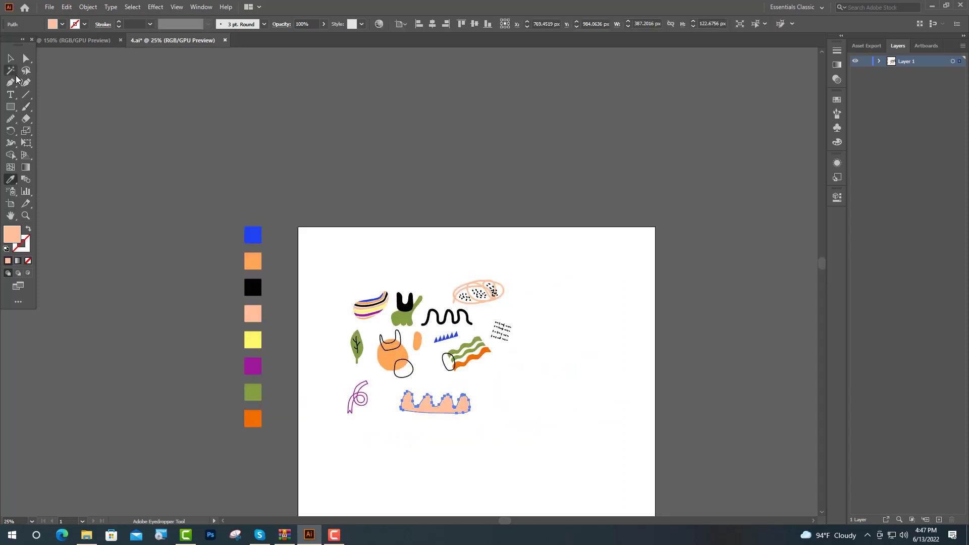
pyautogui.press('v')
pyautogui.click(357, 471)
pyautogui.click(435, 403)
pyautogui.hotkey('ctrl', '1')
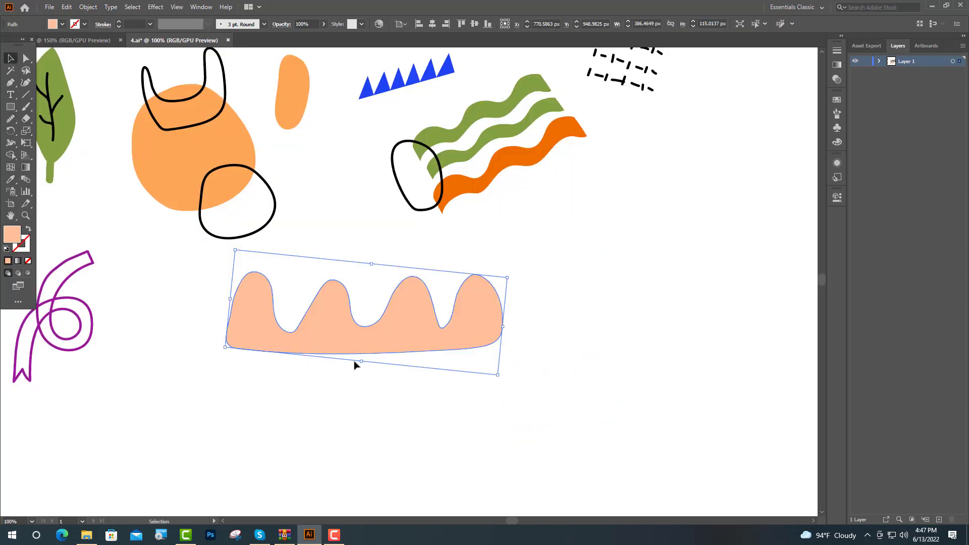
pyautogui.moveTo(362, 362); pyautogui.dragTo(361, 403)
pyautogui.hotkey('ctrl', 'shift', 'a')
# Paint a white line along the valleys and a solid blue blob beside the peach shape.
pyautogui.press('b')
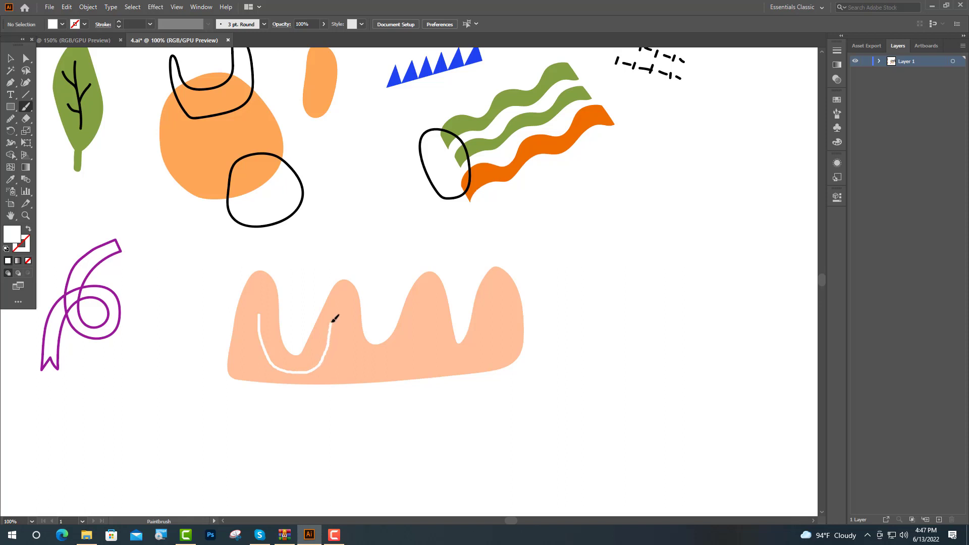
pyautogui.moveTo(333, 331); pyautogui.dragTo(419, 320)
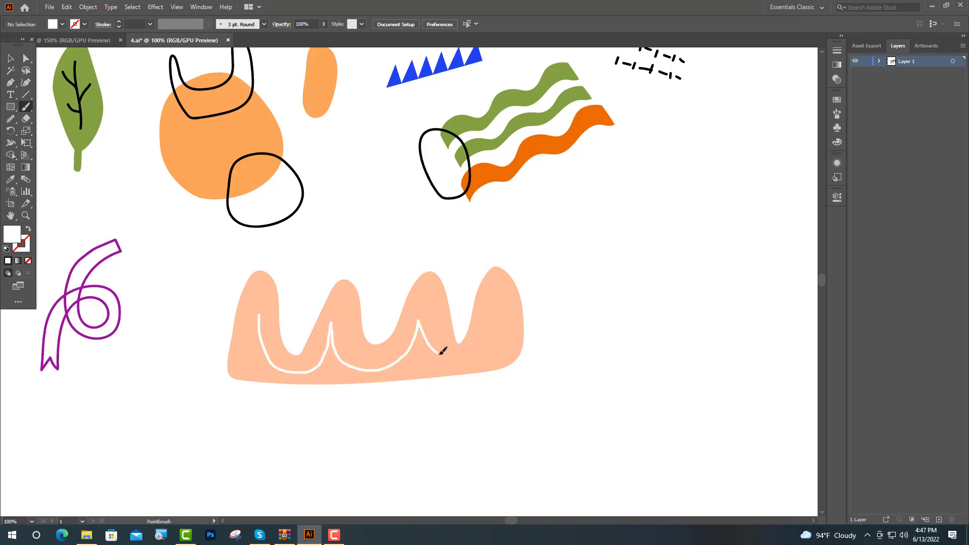
pyautogui.moveTo(640, 326)
pyautogui.mouseDown()
pyautogui.moveTo(356, 292)
pyautogui.moveTo(329, 303)
pyautogui.moveTo(460, 174)
pyautogui.moveTo(476, 266)
pyautogui.moveTo(404, 333)
pyautogui.moveTo(342, 327)
pyautogui.moveTo(321, 288)
pyautogui.mouseUp()
pyautogui.hotkey('ctrl', '-')
pyautogui.hotkey('ctrl', '-')
pyautogui.press('v')
pyautogui.moveTo(404, 216)
pyautogui.mouseDown()
pyautogui.moveTo(383, 190)
pyautogui.moveTo(403, 238)
pyautogui.mouseUp()
pyautogui.hotkey('ctrl', '+')
pyautogui.click(30, 231)
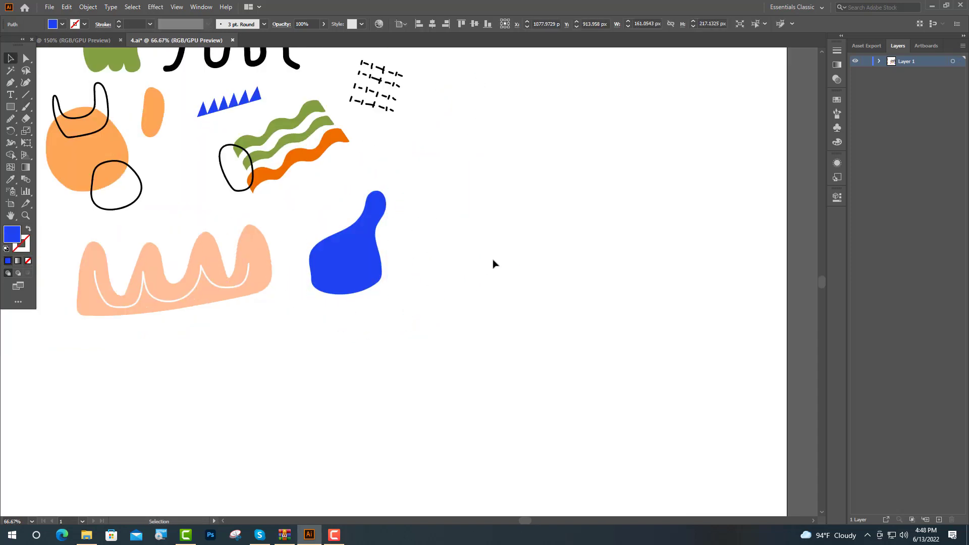
# Paint a thin black 1 pt loop rising from the blue blob's top.
pyautogui.moveTo(372, 272)
pyautogui.mouseDown()
pyautogui.moveTo(361, 277)
pyautogui.moveTo(417, 224)
pyautogui.mouseUp()
pyautogui.click(26, 106)
pyautogui.hotkey('ctrl', '-')
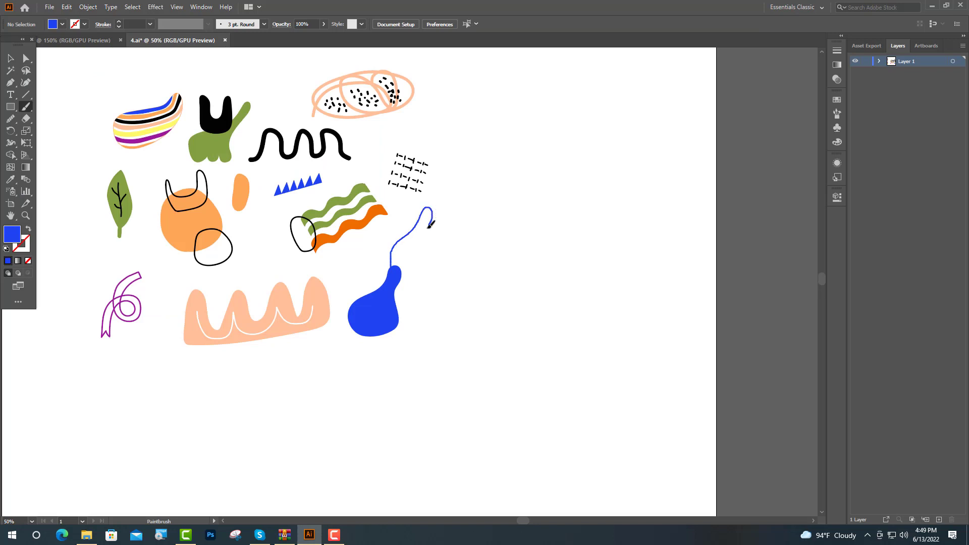
pyautogui.moveTo(402, 262); pyautogui.dragTo(395, 268)
pyautogui.press('i')
pyautogui.click(174, 200)
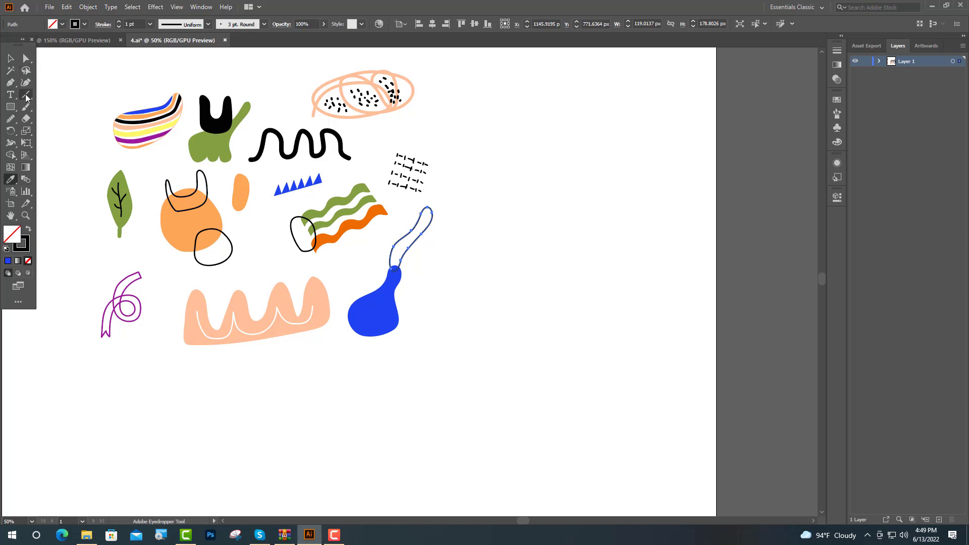
# Add a solid black shape over the blob's lower right, then start a scribble below the curl.
pyautogui.click(26, 107)
pyautogui.hotkey('ctrl', 'shift', 'a')
pyautogui.hotkey('ctrl', '+')
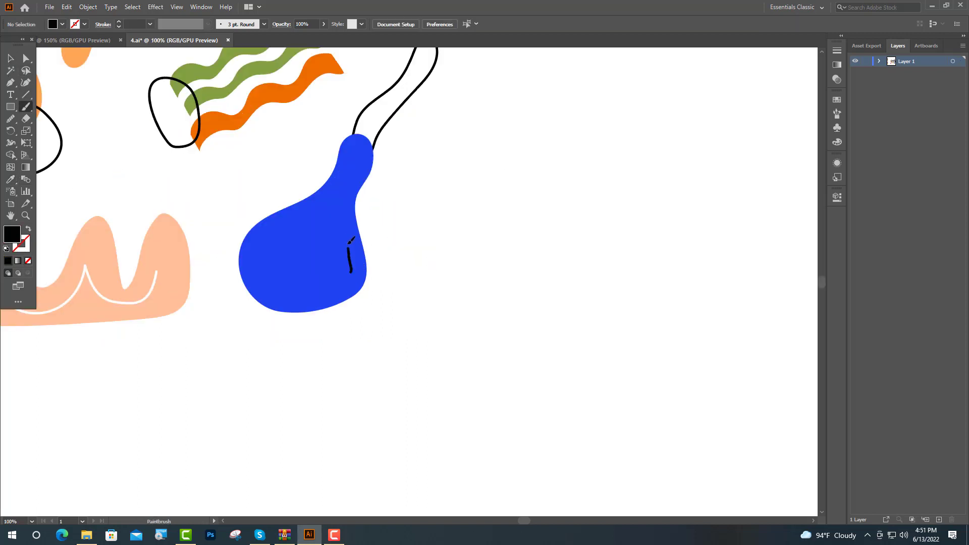
pyautogui.moveTo(351, 240)
pyautogui.mouseDown()
pyautogui.moveTo(373, 297)
pyautogui.moveTo(353, 272)
pyautogui.moveTo(379, 285)
pyautogui.mouseUp()
pyautogui.press('v')
pyautogui.click(29, 228)
pyautogui.click(428, 264)
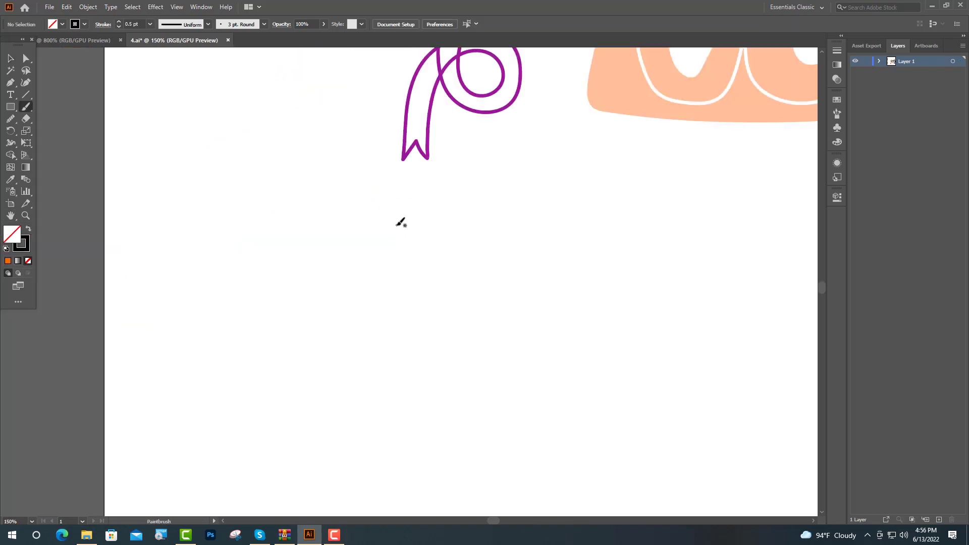
pyautogui.moveTo(396, 225)
pyautogui.mouseDown()
pyautogui.moveTo(480, 273)
pyautogui.moveTo(458, 279)
pyautogui.mouseUp()
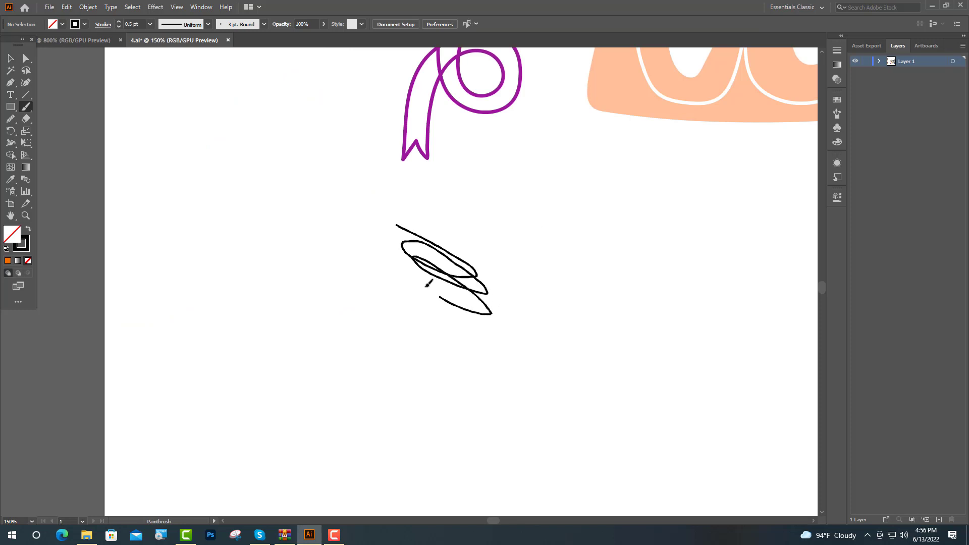
# Draw a looping black scribble doodle below the existing doodles.
pyautogui.moveTo(458, 278); pyautogui.dragTo(435, 273)
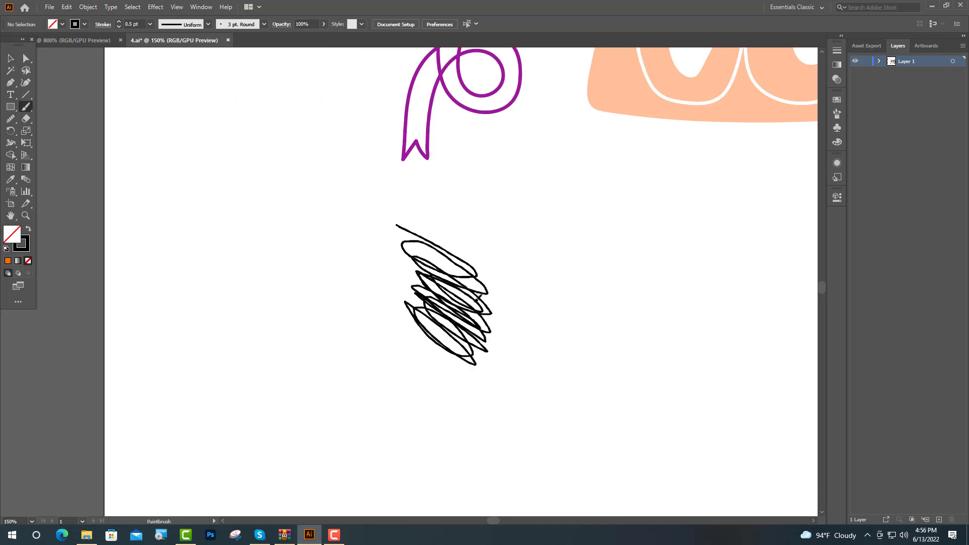
pyautogui.moveTo(476, 300); pyautogui.dragTo(417, 240)
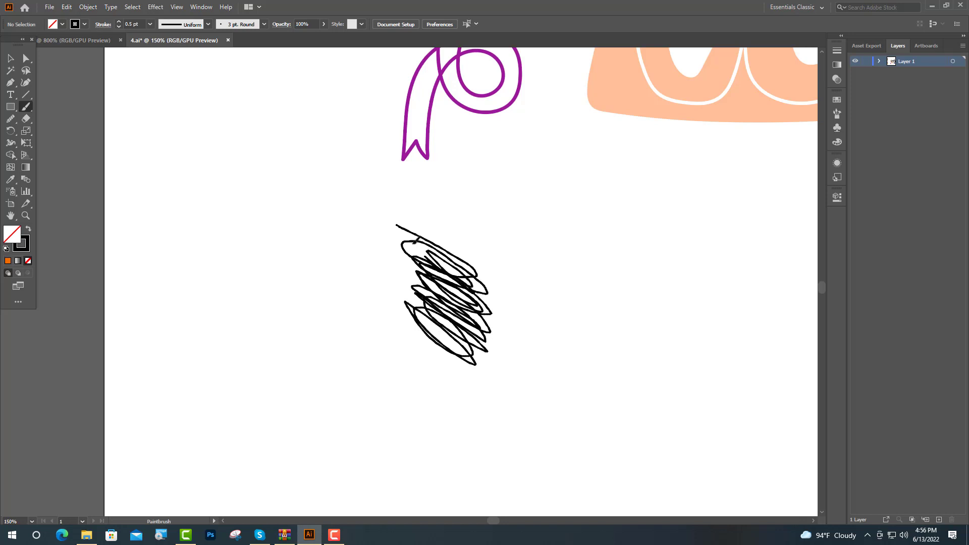
pyautogui.moveTo(416, 240)
pyautogui.mouseDown()
pyautogui.moveTo(461, 402)
pyautogui.moveTo(420, 382)
pyautogui.moveTo(429, 259)
pyautogui.mouseUp()
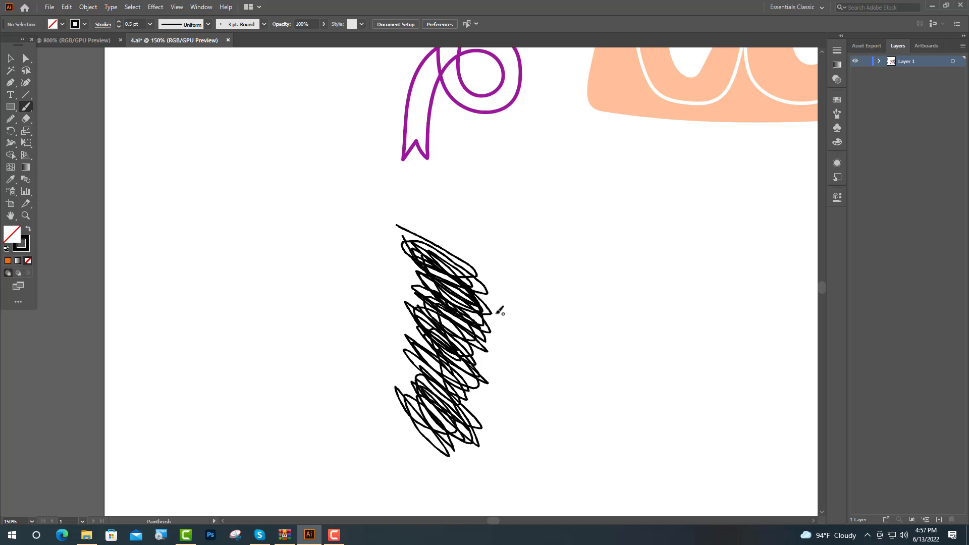
pyautogui.moveTo(499, 310)
pyautogui.mouseDown()
pyautogui.moveTo(547, 317)
pyautogui.moveTo(520, 338)
pyautogui.mouseUp()
pyautogui.hotkey('ctrl', '-')
pyautogui.hotkey('ctrl', '-')
pyautogui.hotkey('ctrl', '-')
# Paint a blue wavy line and Alt-drag a copy just below it.
pyautogui.hotkey('ctrl', '+')
pyautogui.hotkey('ctrl', '+')
pyautogui.press('b')
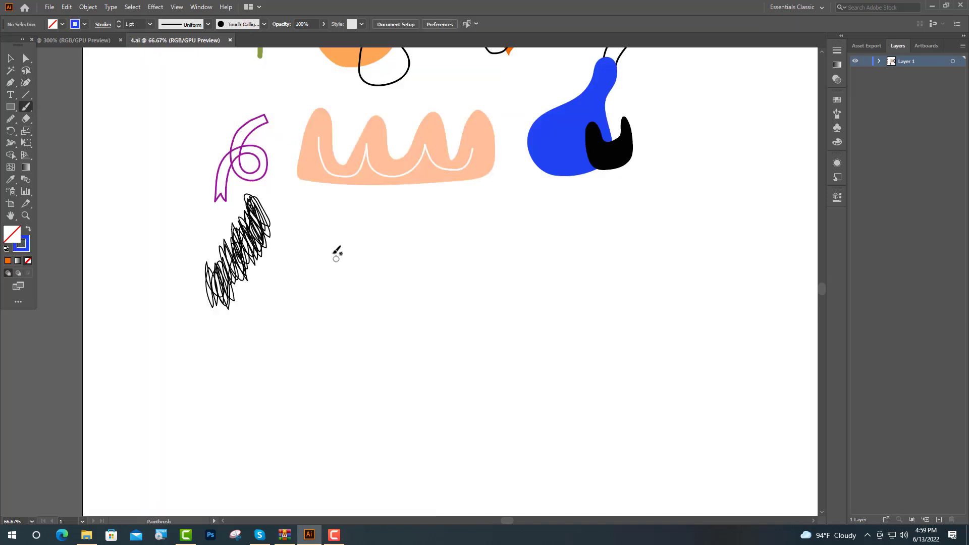
pyautogui.moveTo(321, 232)
pyautogui.mouseDown()
pyautogui.moveTo(353, 252)
pyautogui.moveTo(465, 238)
pyautogui.mouseUp()
pyautogui.press('v')
pyautogui.moveTo(378, 256); pyautogui.dragTo(378, 280)
# Tilt the pair of blue waves slightly, then marquee-select all the artwork.
pyautogui.hotkey('ctrl', '0')
pyautogui.scroll(-2, 428, 253)
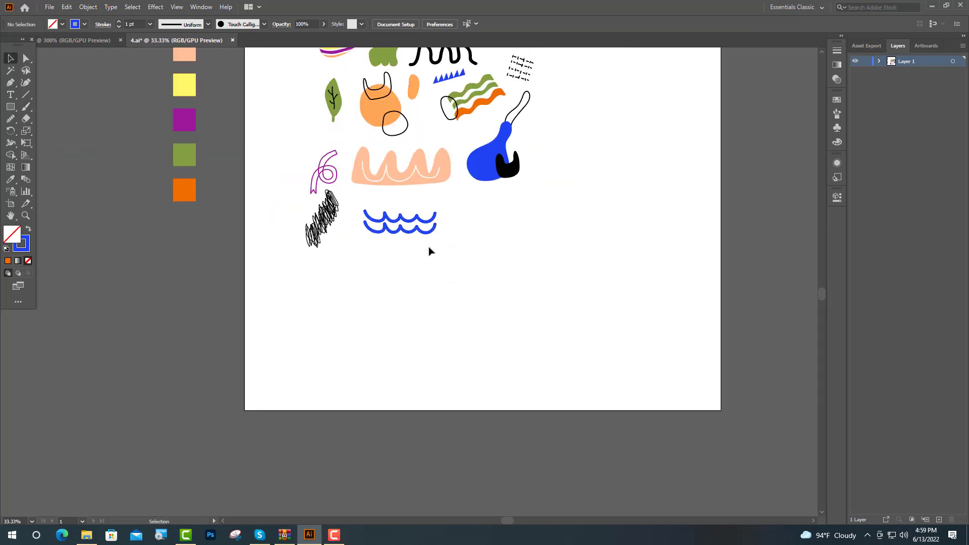
pyautogui.hotkey('ctrl', '1')
pyautogui.moveTo(242, 130); pyautogui.dragTo(416, 253)
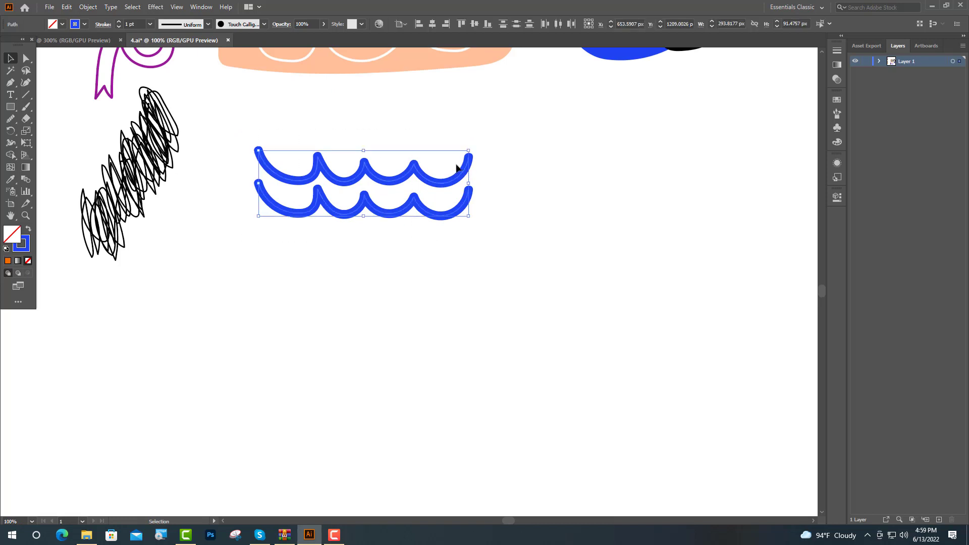
pyautogui.moveTo(473, 148); pyautogui.dragTo(476, 130)
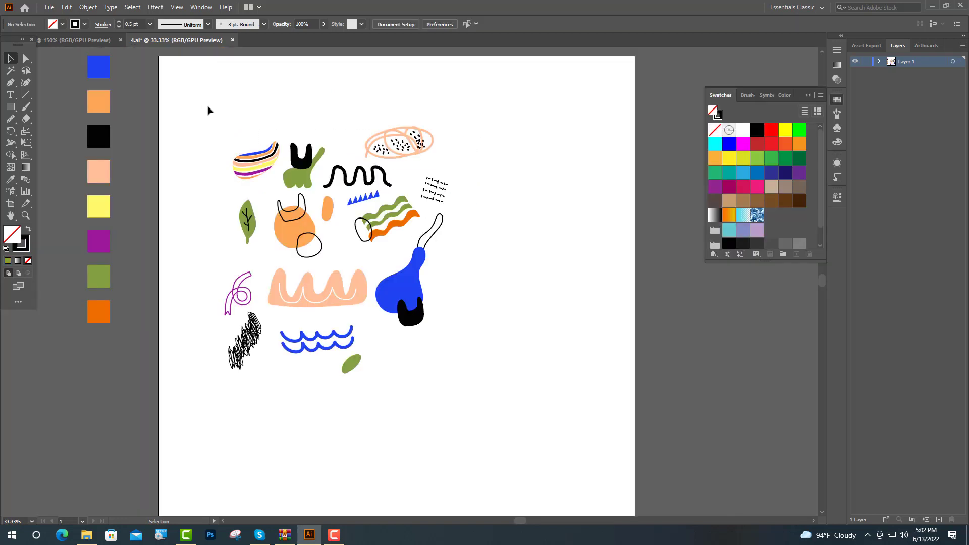
pyautogui.moveTo(207, 107); pyautogui.dragTo(536, 408)
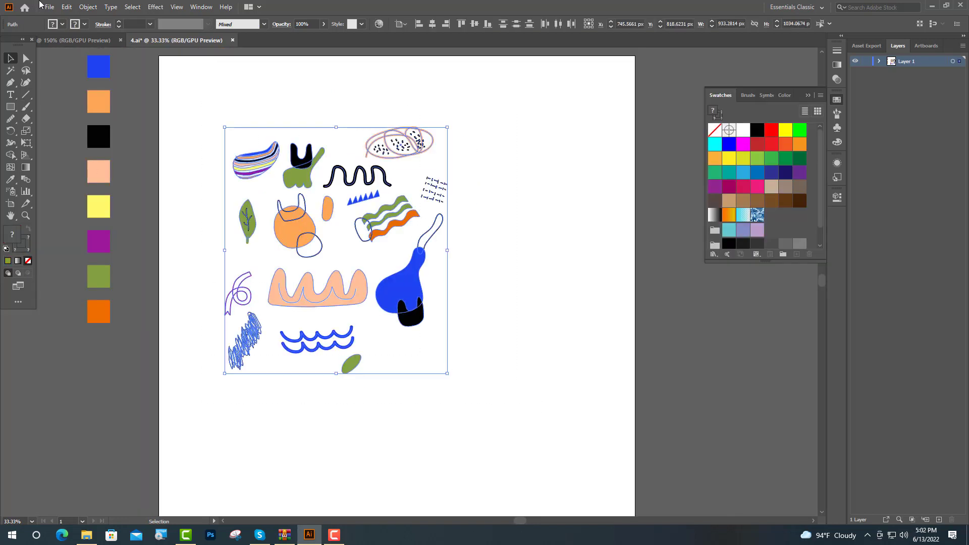
# Make a pattern from the selected doodles with Object > Pattern > Make.
pyautogui.click(87, 7)
pyautogui.moveTo(103, 269)
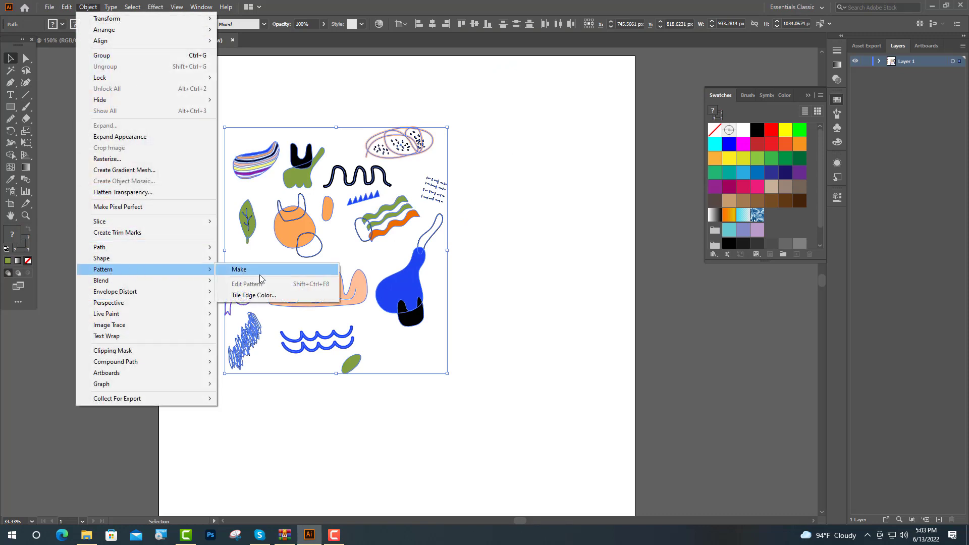
pyautogui.click(273, 269)
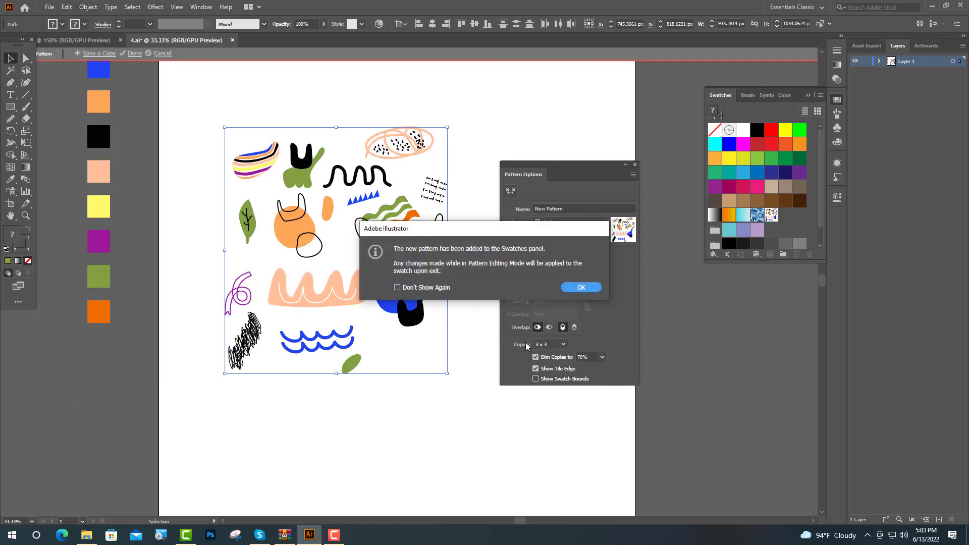
pyautogui.click(577, 288)
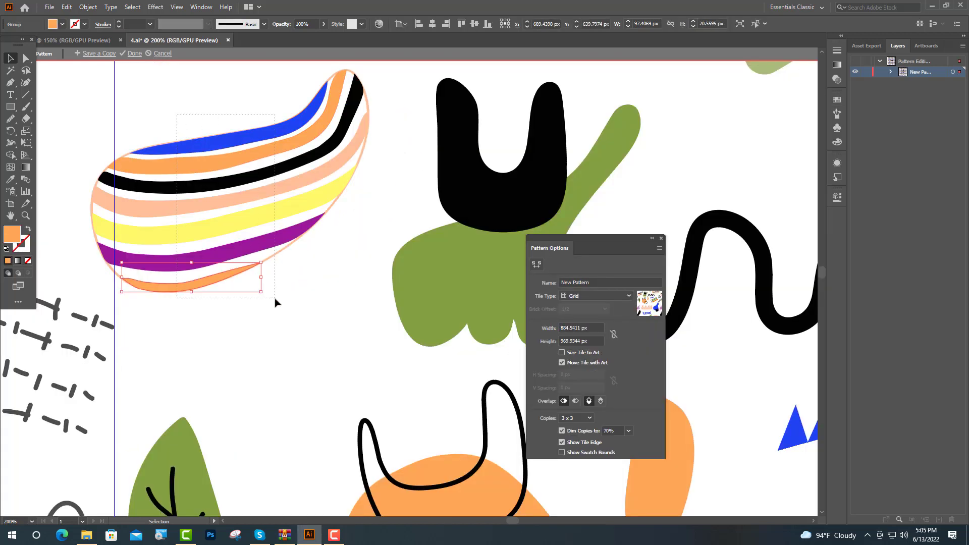
# Nudge the striped shape left and enlarge it slightly, then finish the pattern with Done.
pyautogui.moveTo(180, 119); pyautogui.dragTo(275, 301)
pyautogui.hotkey('ctrl', '1')
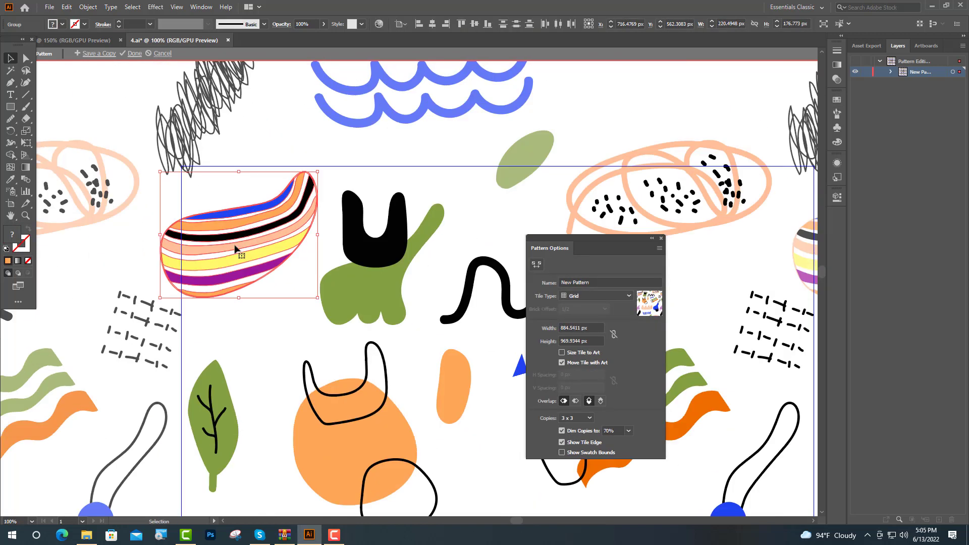
pyautogui.moveTo(234, 248); pyautogui.dragTo(231, 248)
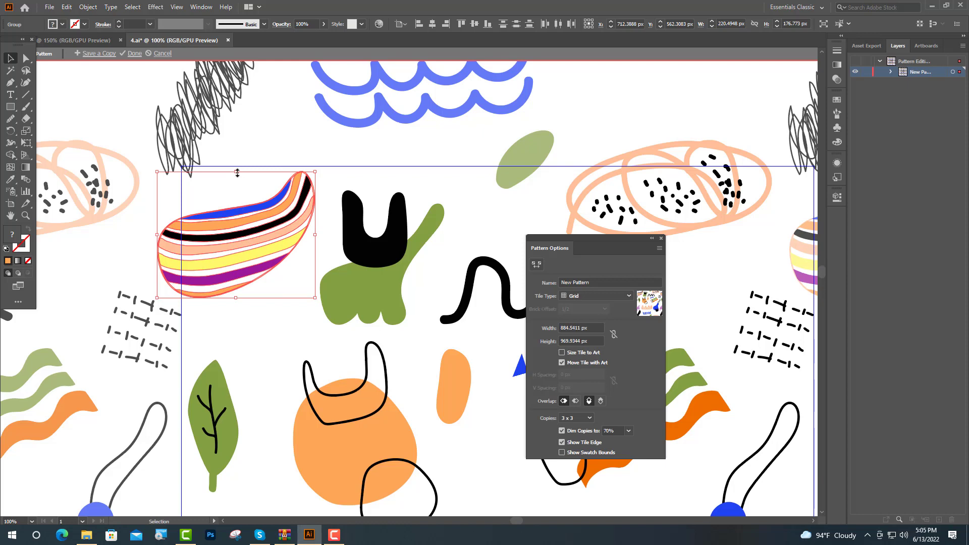
pyautogui.moveTo(237, 173); pyautogui.dragTo(237, 161)
pyautogui.hotkey('ctrl', '-')
pyautogui.hotkey('ctrl', '-')
pyautogui.hotkey('ctrl', '-')
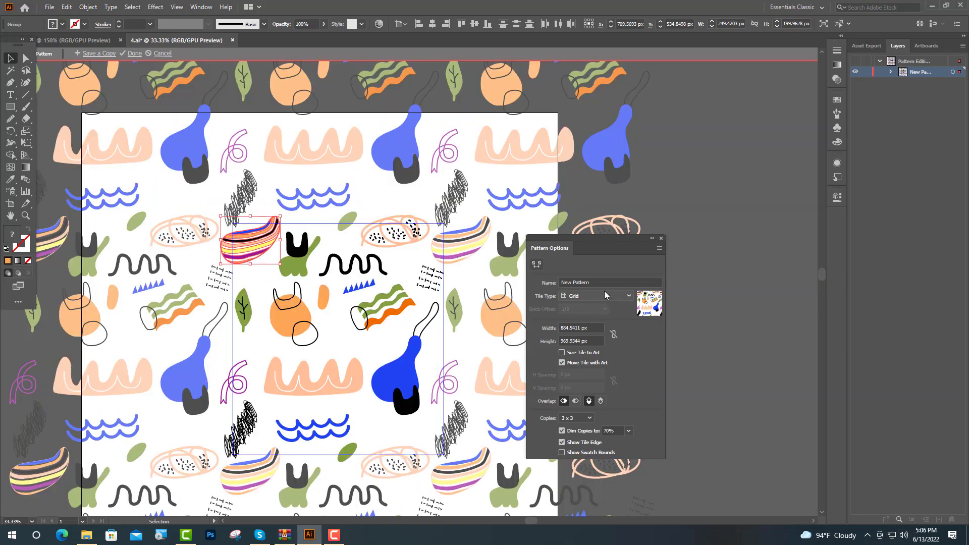
pyautogui.click(652, 238)
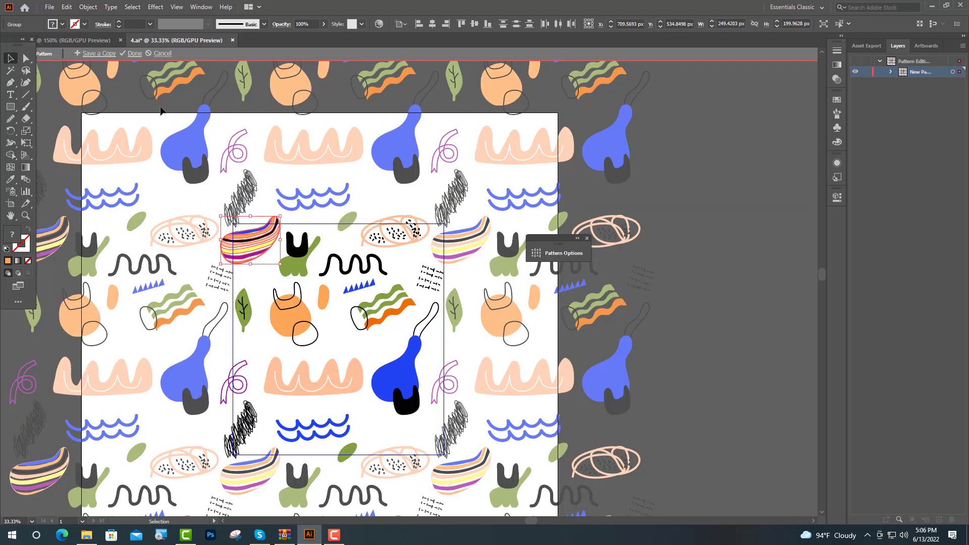
pyautogui.click(134, 53)
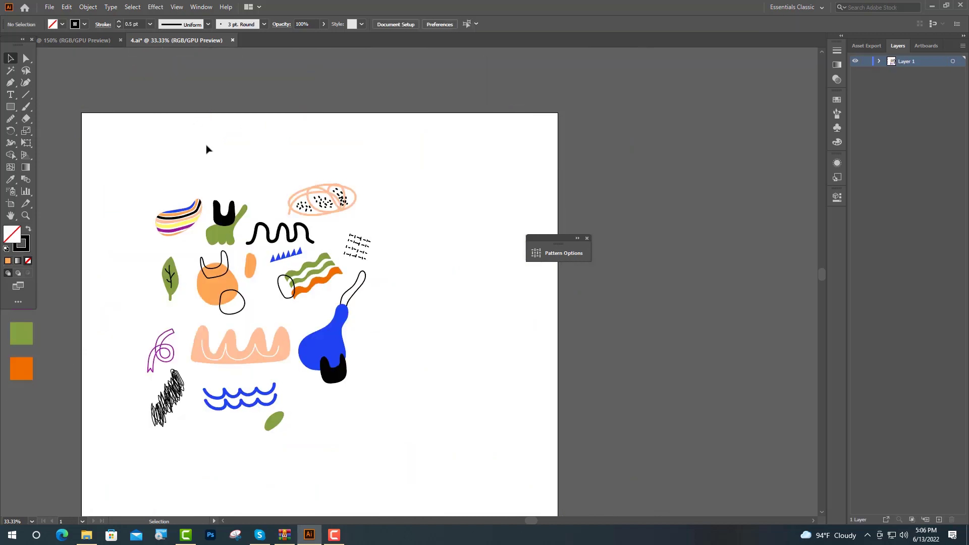
# Close Pattern Options and delete all the original doodles from the artboard.
pyautogui.click(577, 239)
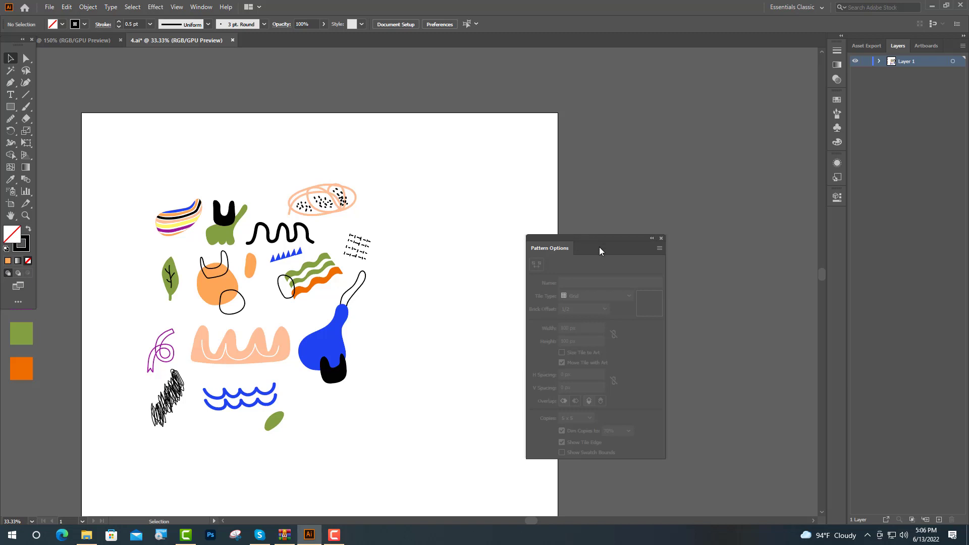
pyautogui.click(661, 238)
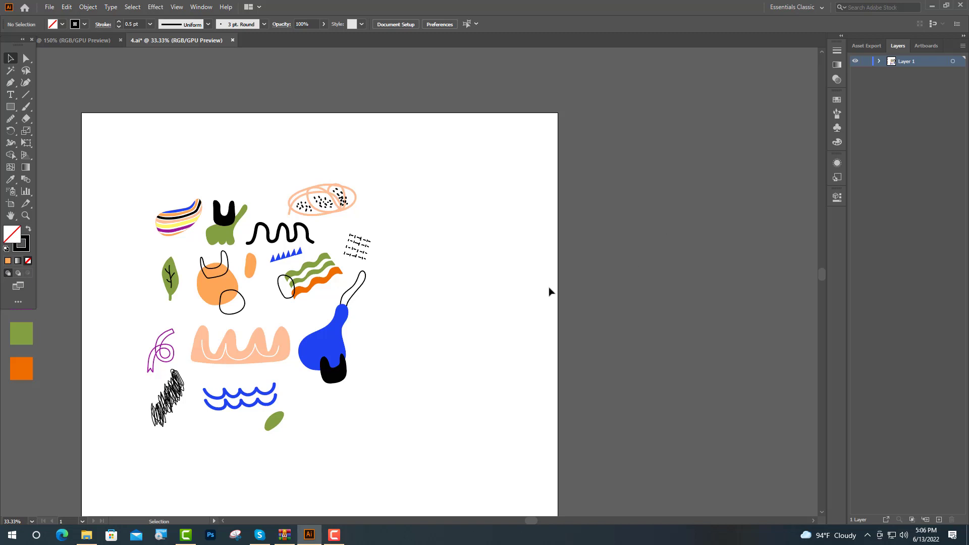
pyautogui.keyDown('alt'); pyautogui.scroll(-2, 487, 304); pyautogui.keyUp('alt')
pyautogui.moveTo(315, 231); pyautogui.dragTo(470, 401)
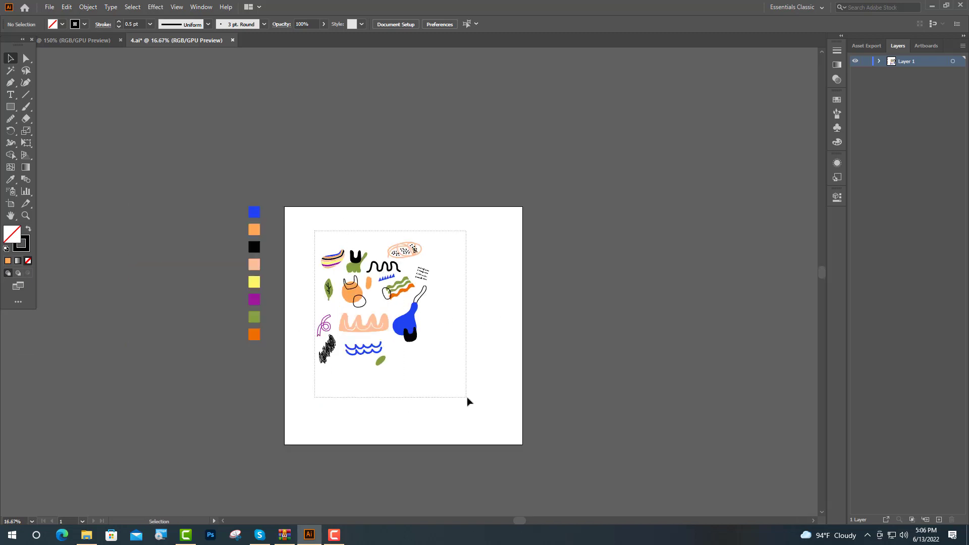
pyautogui.press('Delete')
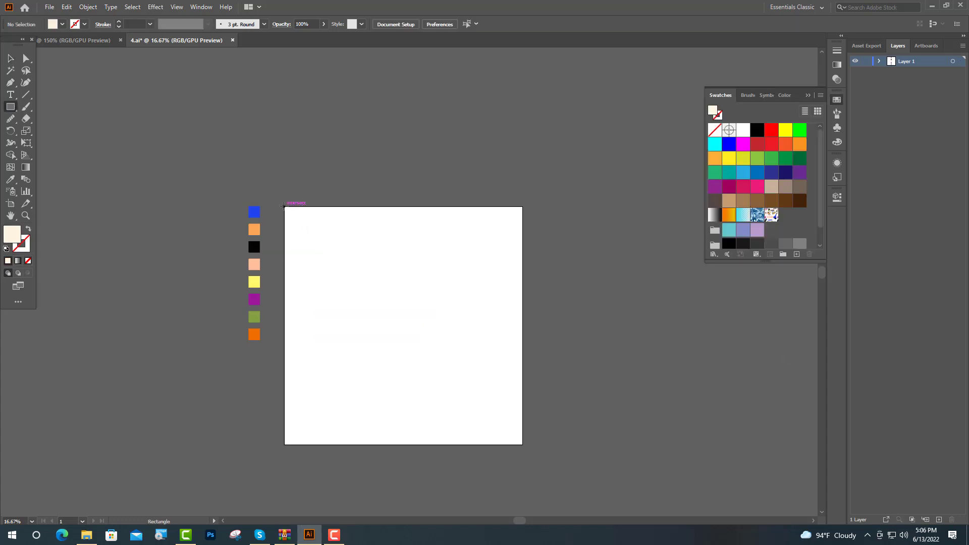
# Draw a cream-filled square covering the whole artboard, then deselect it.
pyautogui.moveTo(283, 205); pyautogui.dragTo(522, 444)
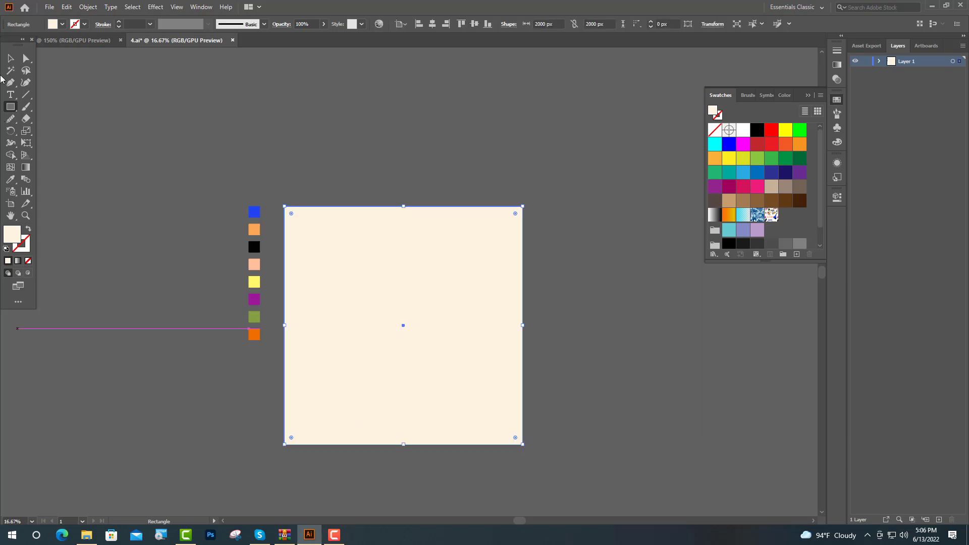
pyautogui.click(10, 58)
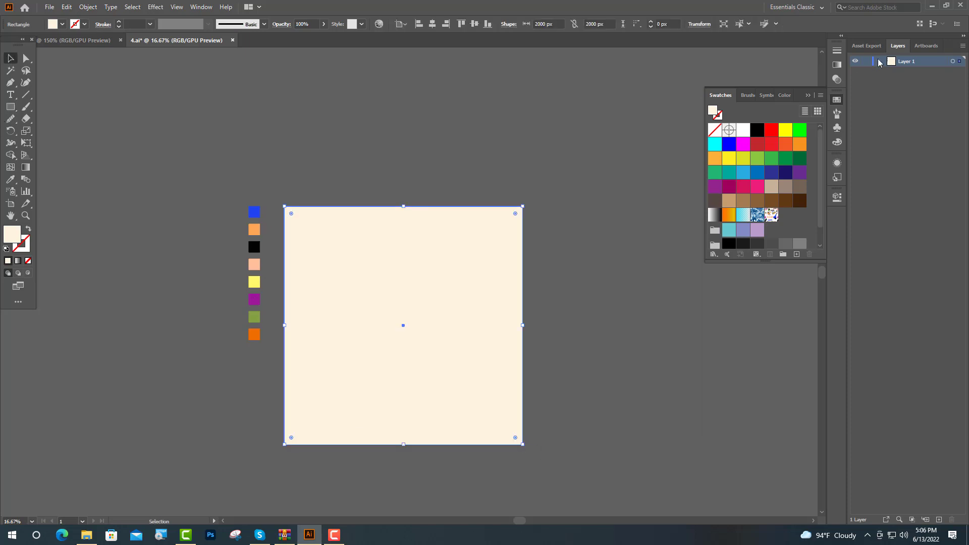
pyautogui.click(526, 329)
pyautogui.scroll(1, 422, 372)
pyautogui.scroll(1, 501, 401)
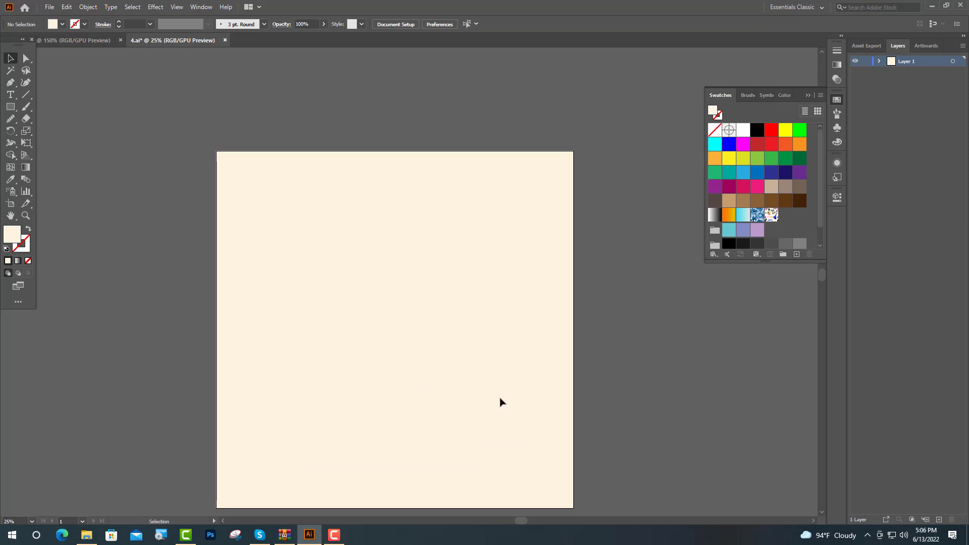
# Draw an artboard-sized rectangle filled with the doodle pattern swatch over the cream square.
pyautogui.click(771, 214)
pyautogui.click(11, 107)
pyautogui.scroll(-2, 206, 111)
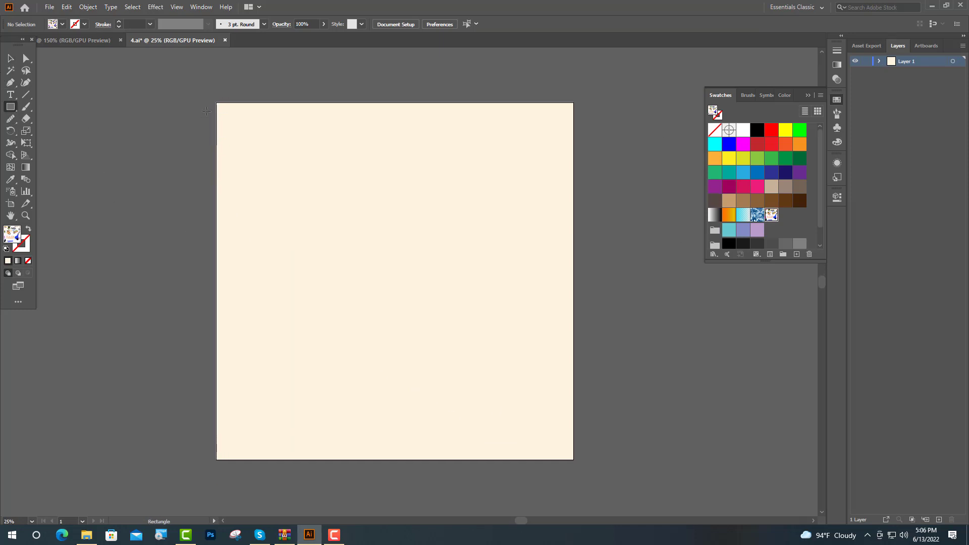
pyautogui.moveTo(215, 103); pyautogui.dragTo(573, 459)
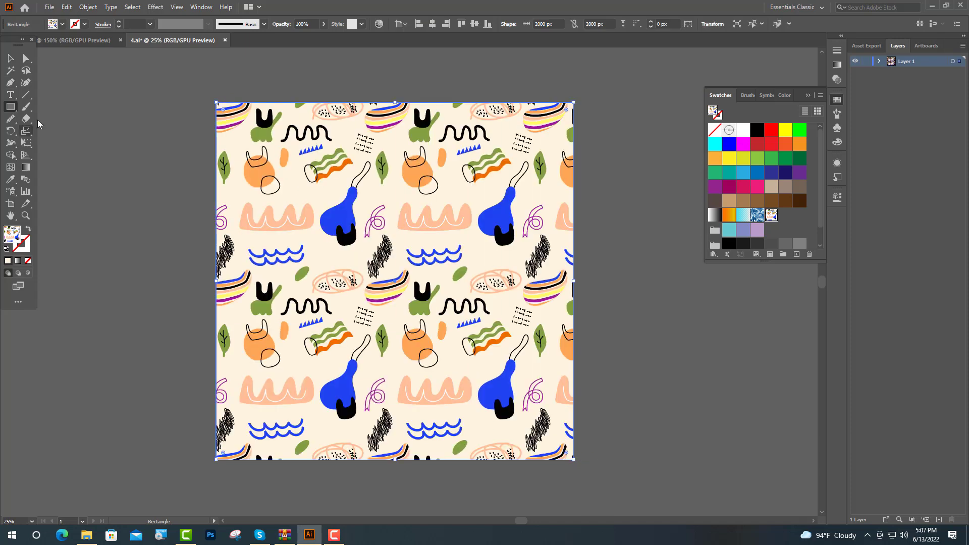
pyautogui.press('v')
pyautogui.hscroll(2, 348, 278)
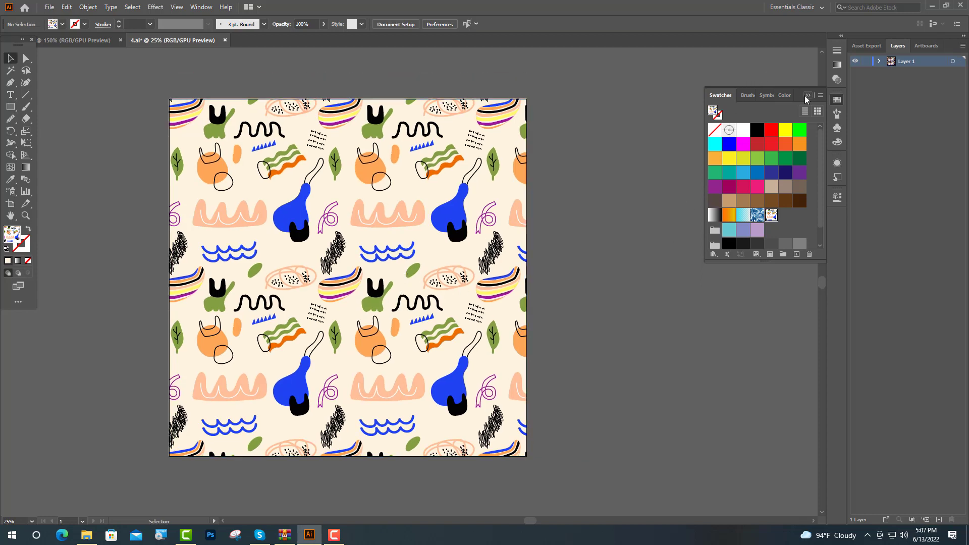
pyautogui.click(806, 95)
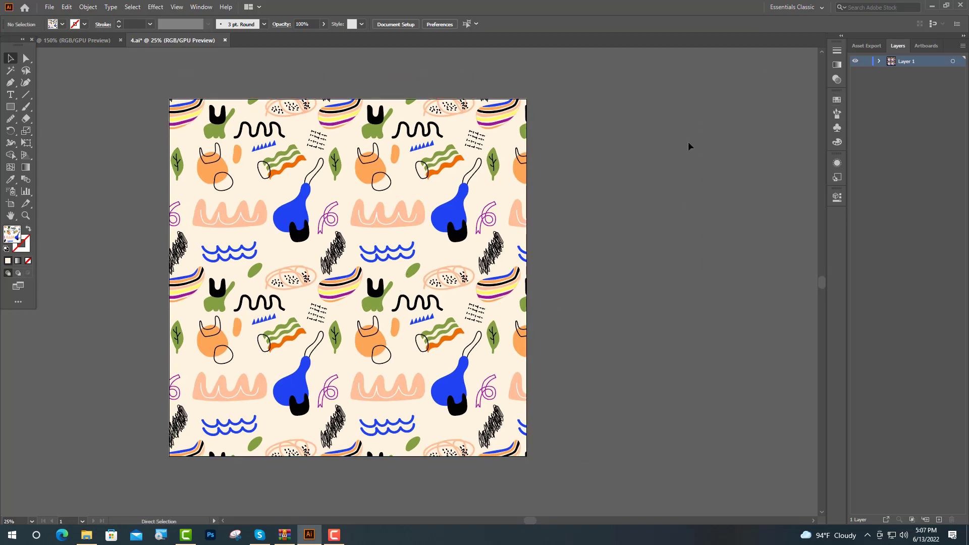